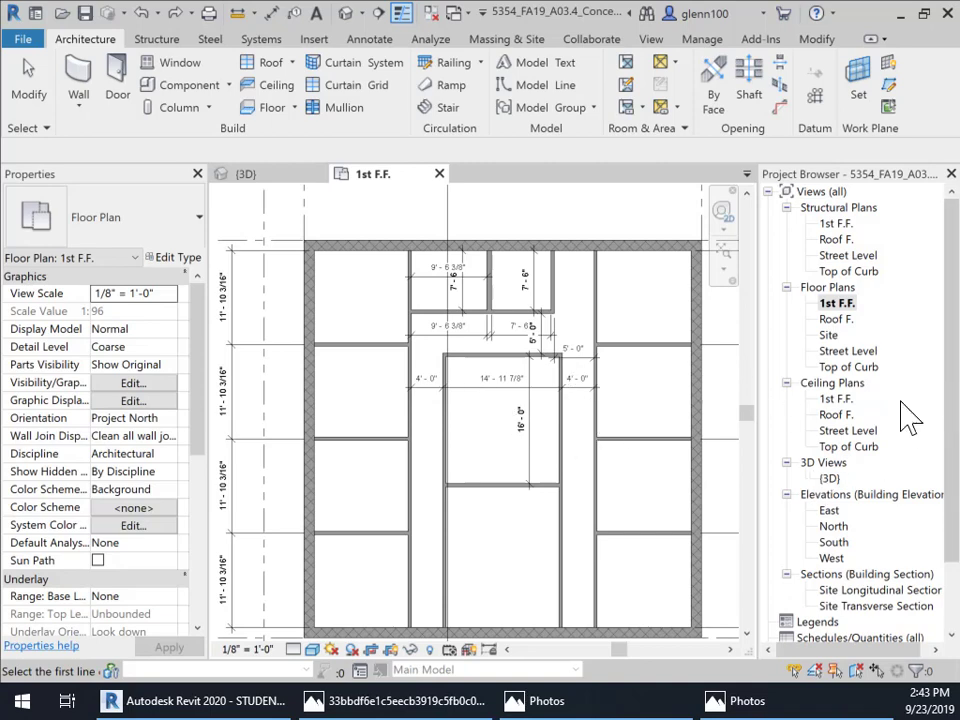
Step: Open the {3D} view and pan to centre the building
left_click(828, 481)
double_click(828, 480)
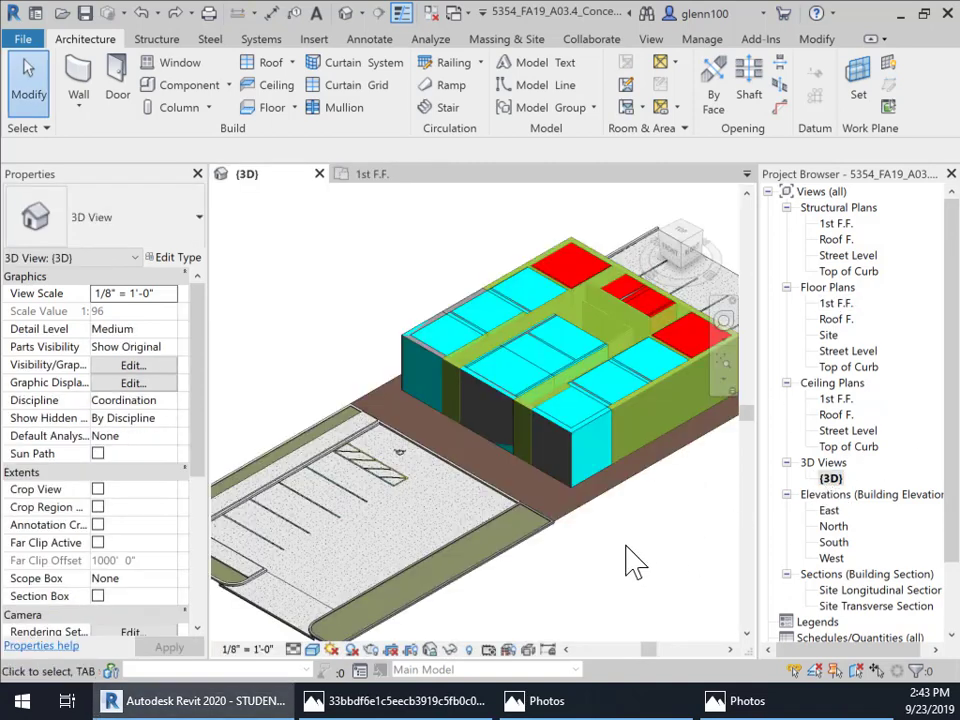
middle_click_drag(597, 503, 556, 374)
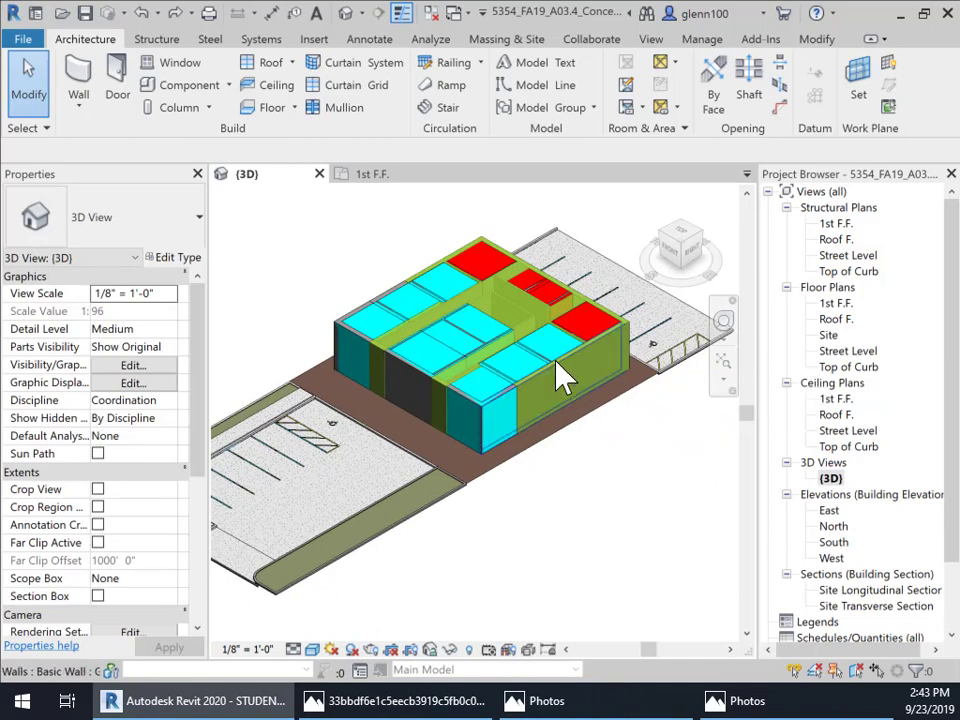
Step: Select the building mass and hide its category in the view
key("Tab")
key("Tab")
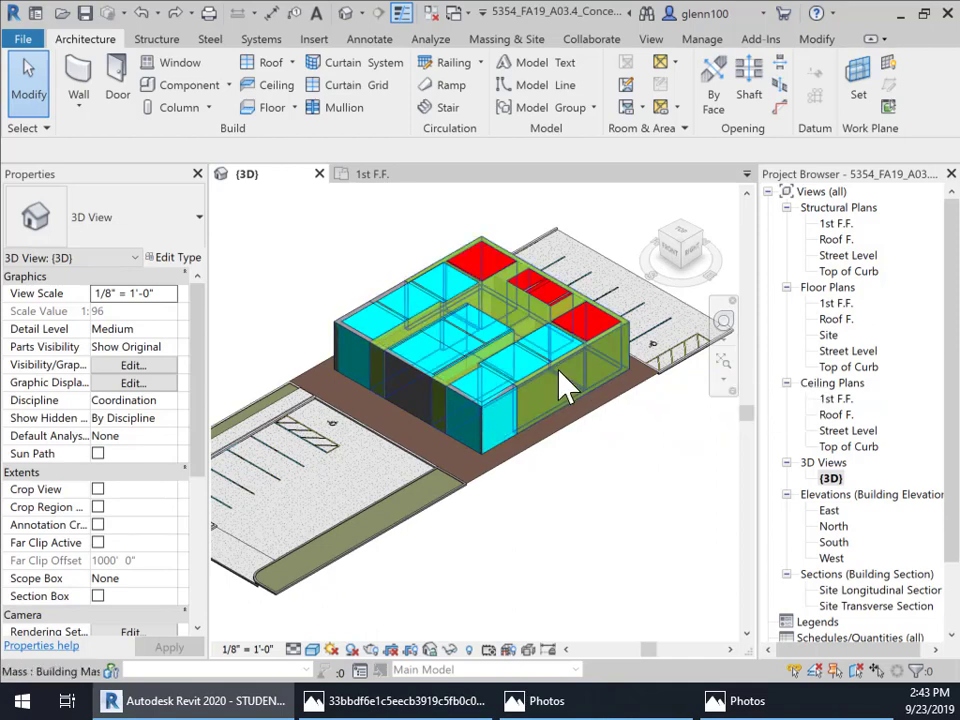
left_click(566, 386)
right_click(566, 386)
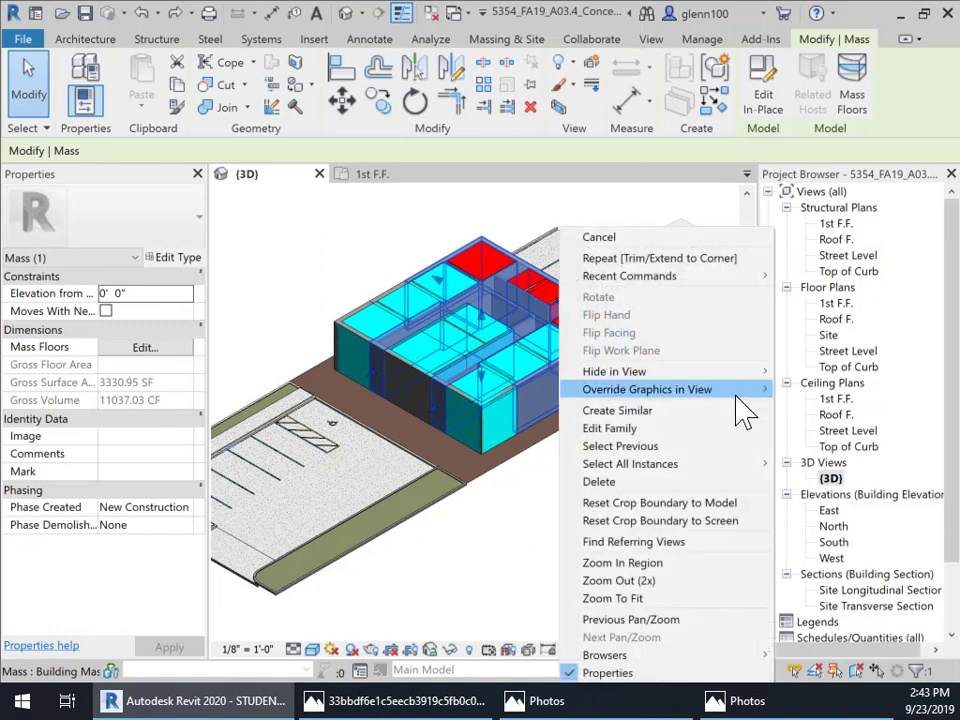
mouse_move(608, 375)
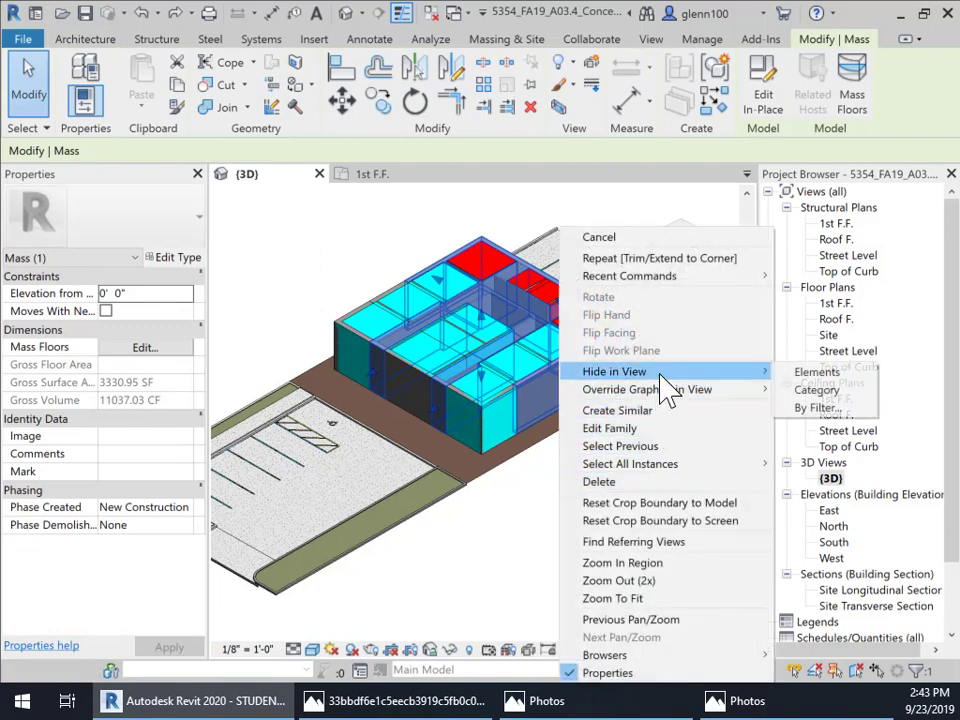
left_click(816, 391)
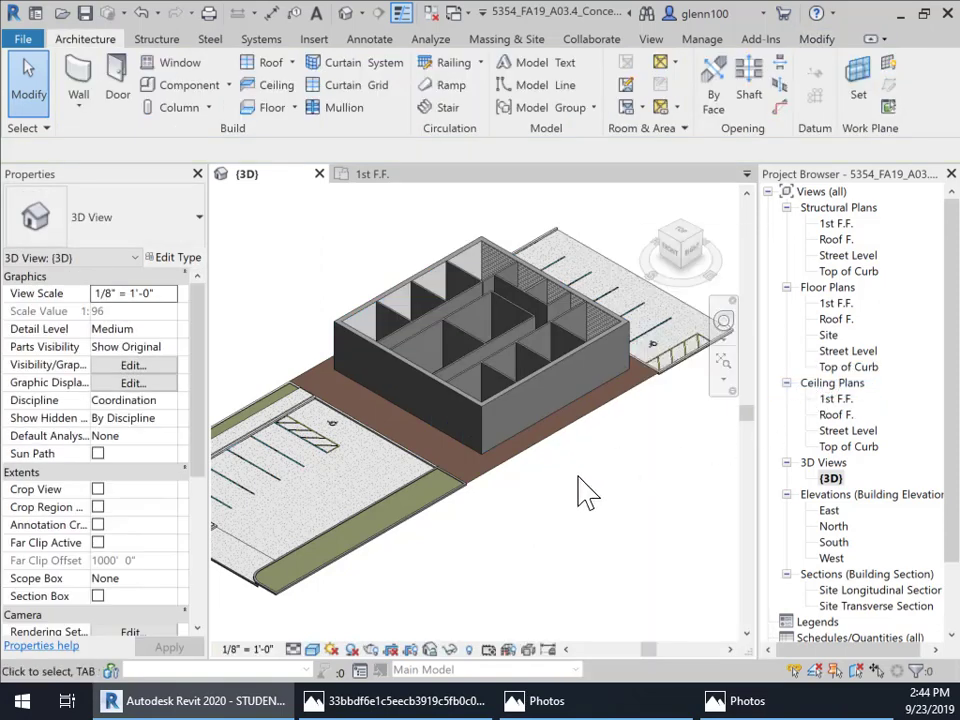
scroll(524, 430, "down", 2)
scroll(536, 465, "up", 4)
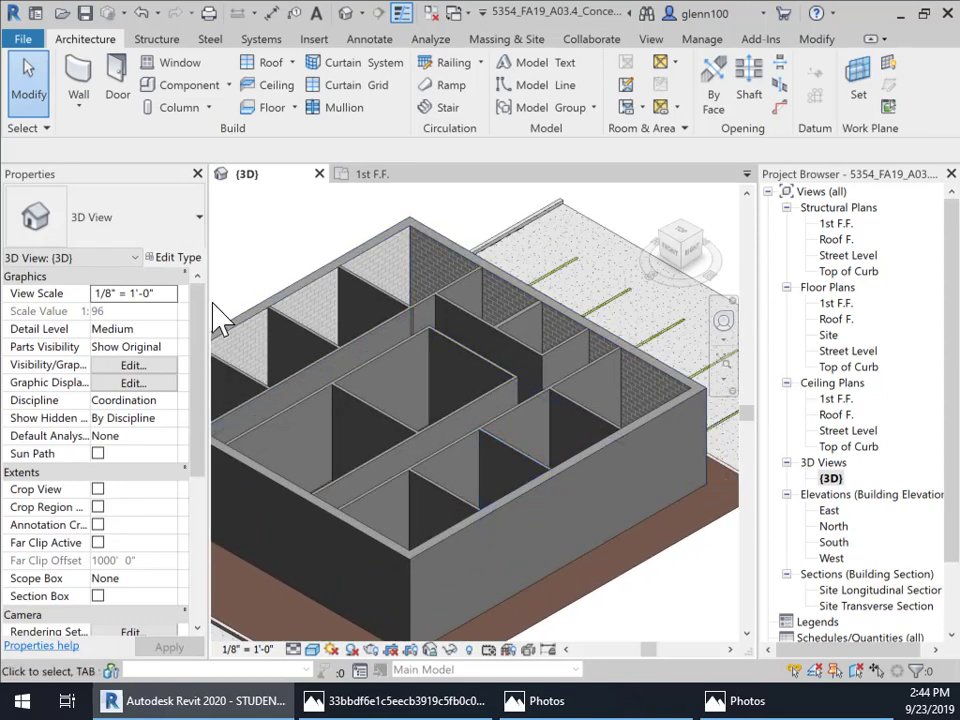
middle_click_drag(565, 505, 652, 432)
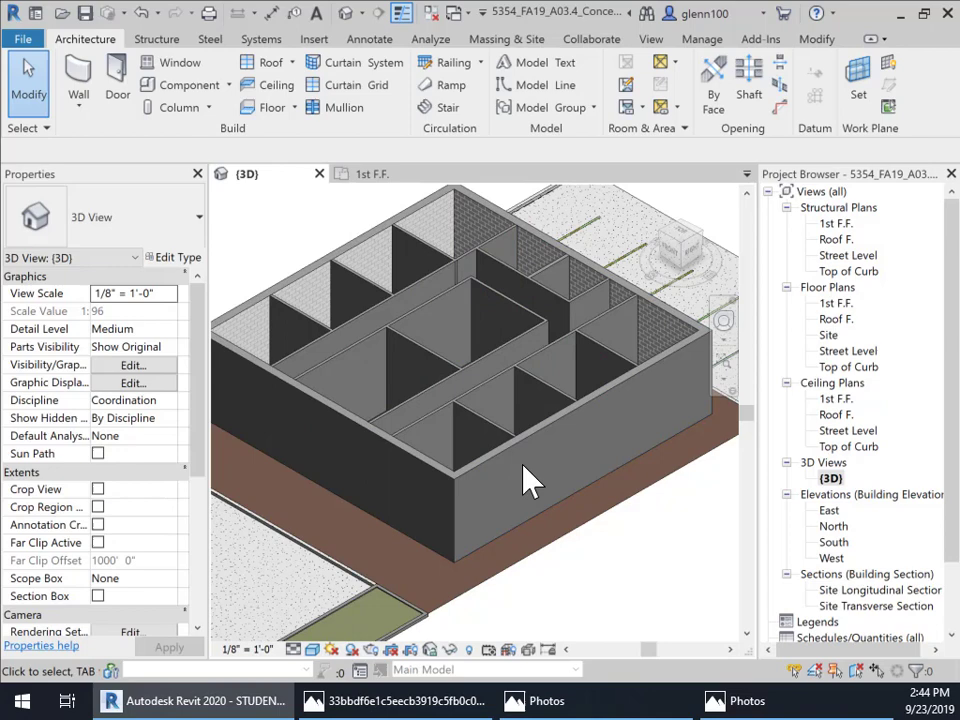
middle_click_drag(645, 380, 340, 393, "shift")
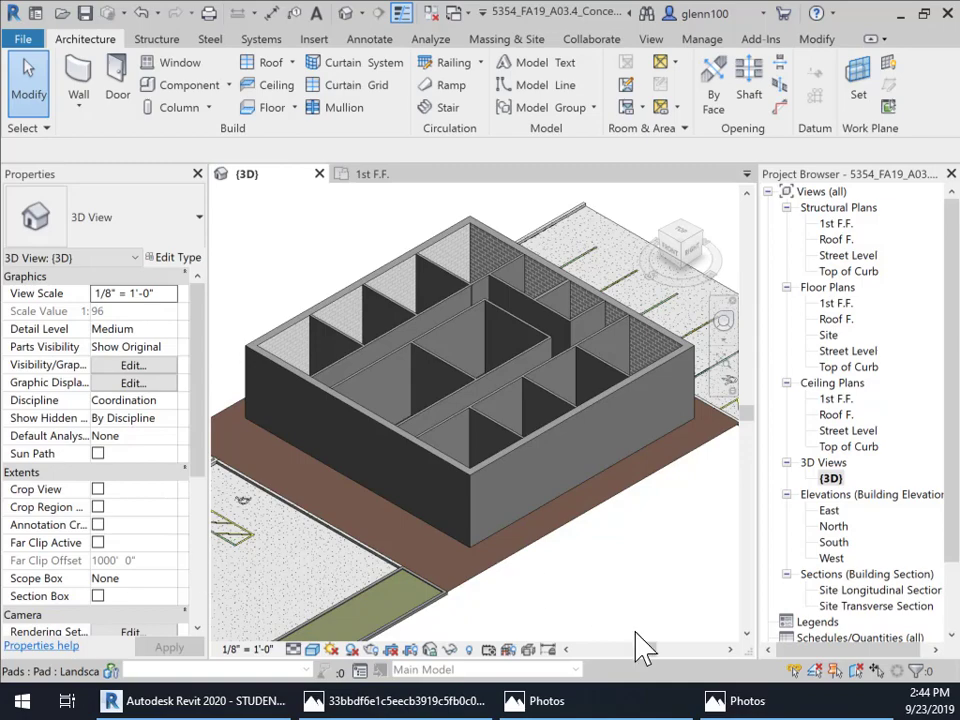
left_click(742, 700)
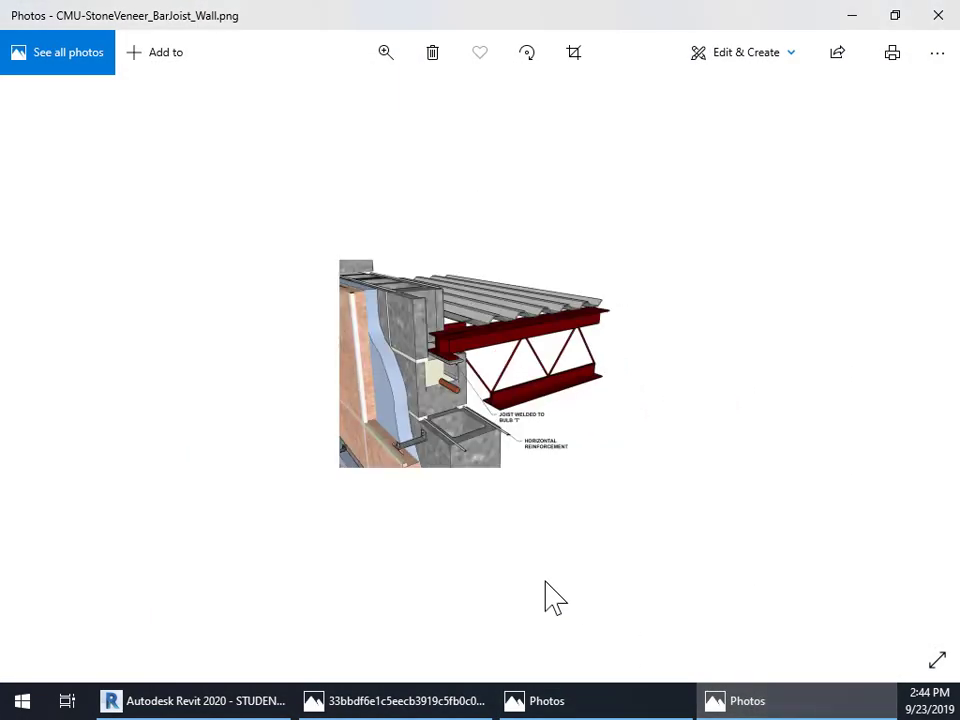
scroll(495, 414, "up", 1)
scroll(497, 418, "down", 1)
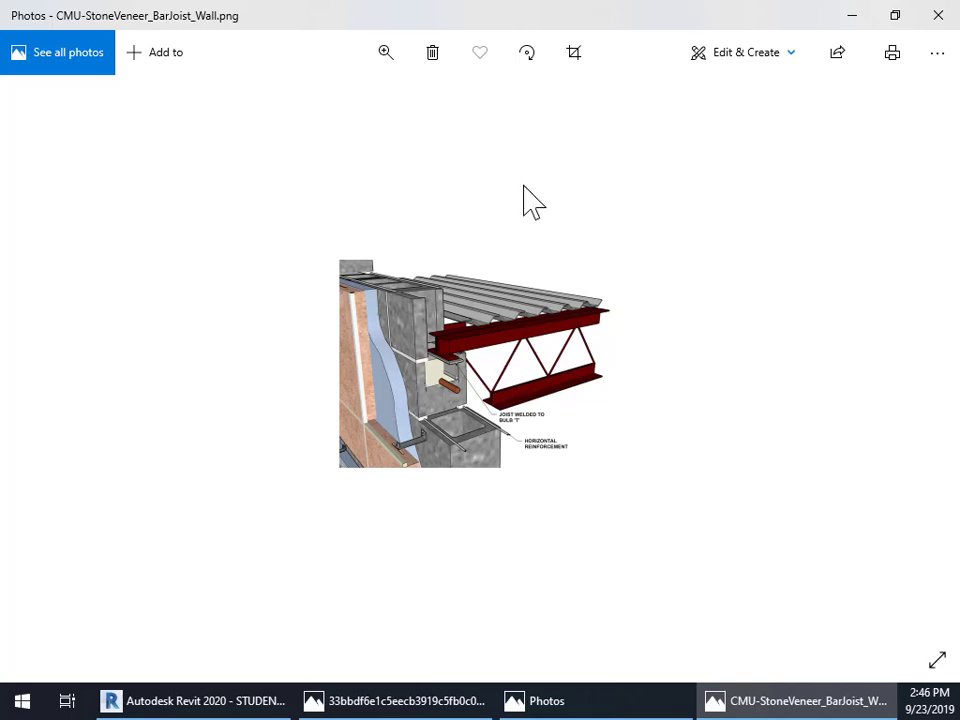
left_click(852, 17)
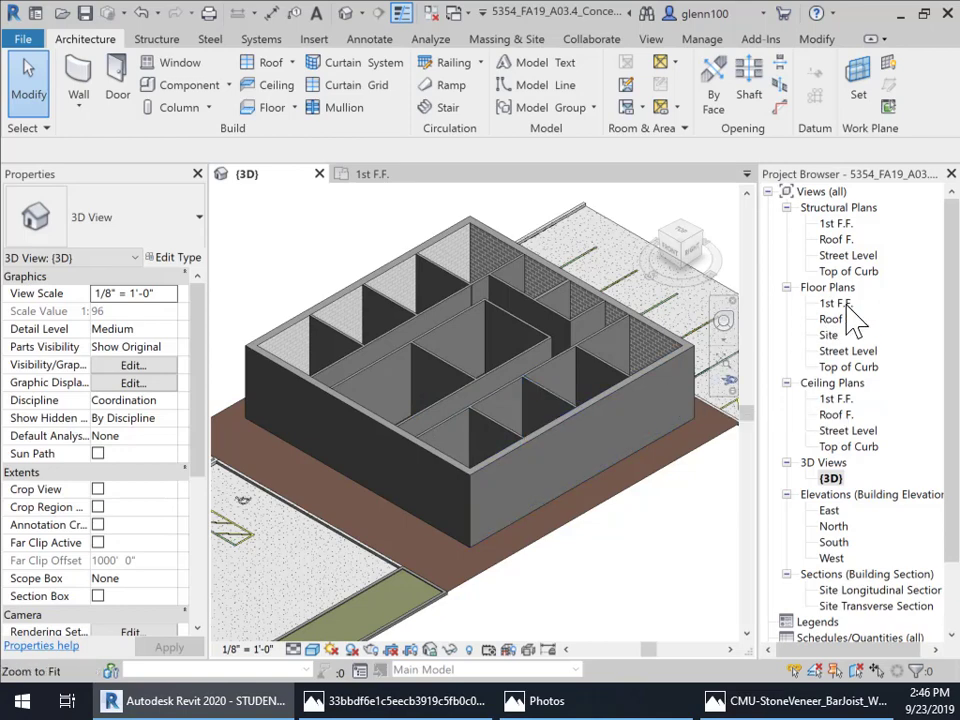
Step: Open the 1st F.F. structural plan and start placing a ceiling
double_click(838, 225)
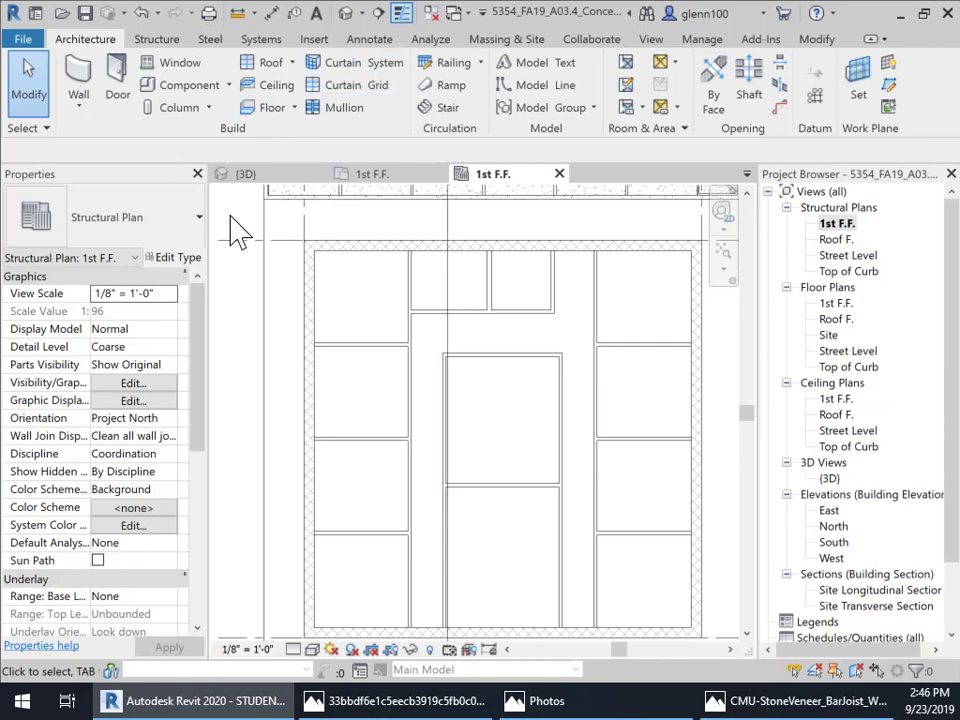
left_click(283, 88)
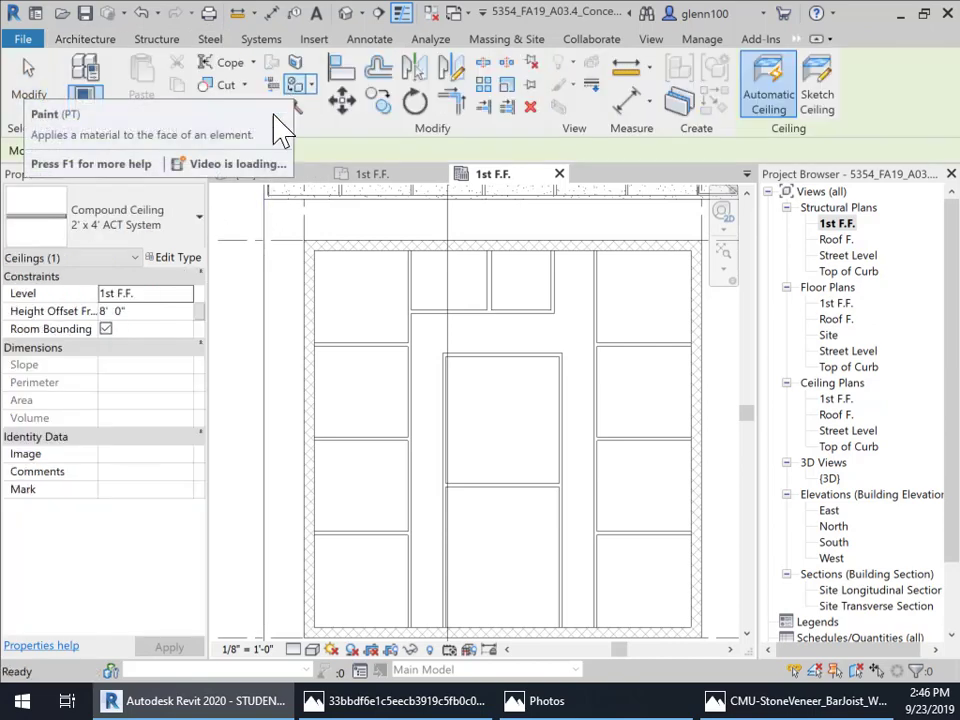
left_click(100, 220)
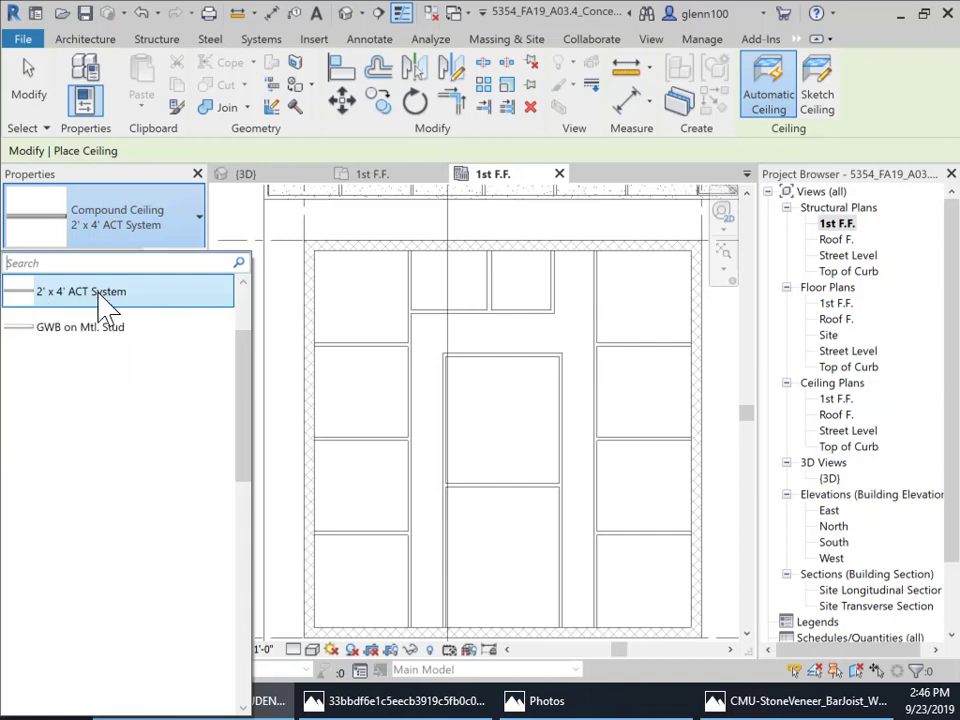
left_click(105, 296)
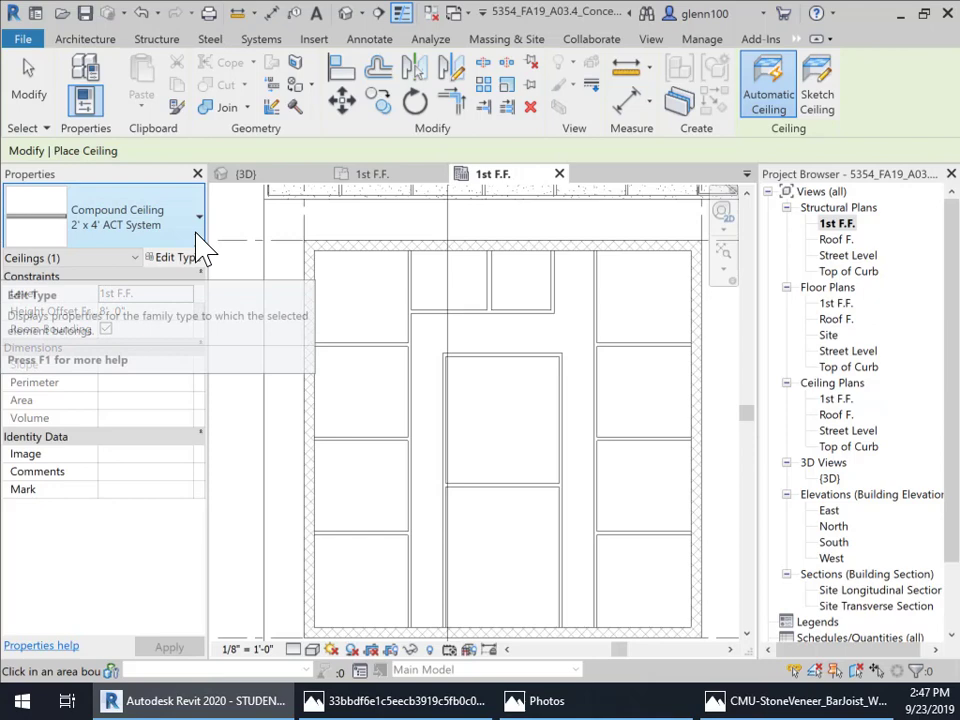
Step: Switch the ceiling type to GWB on Mtl. Stud and open its type properties
left_click(160, 220)
left_click(104, 328)
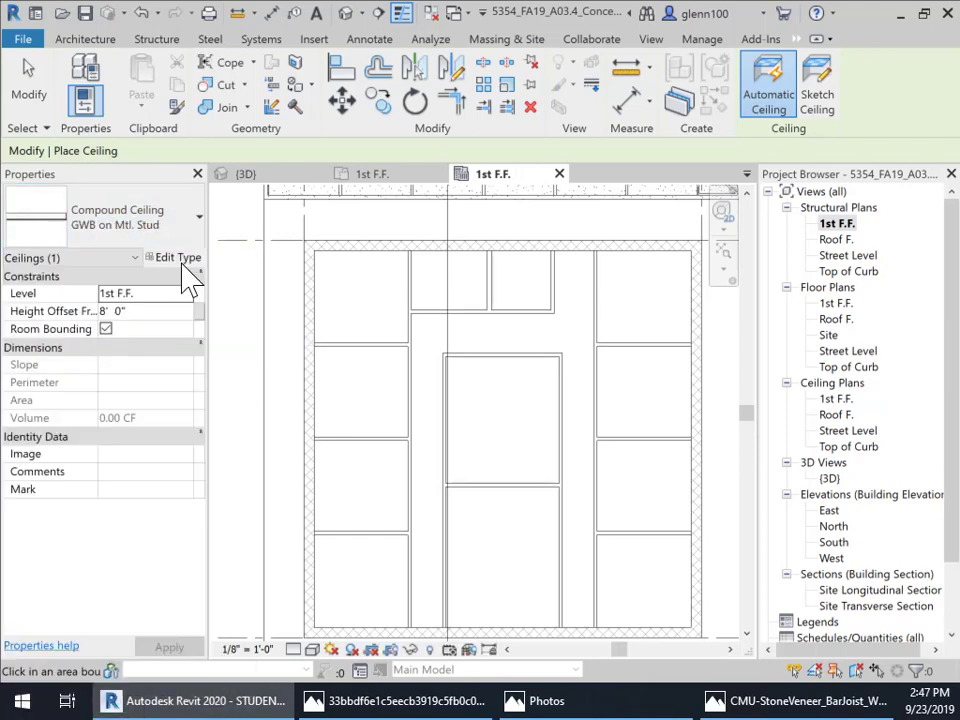
left_click(187, 258)
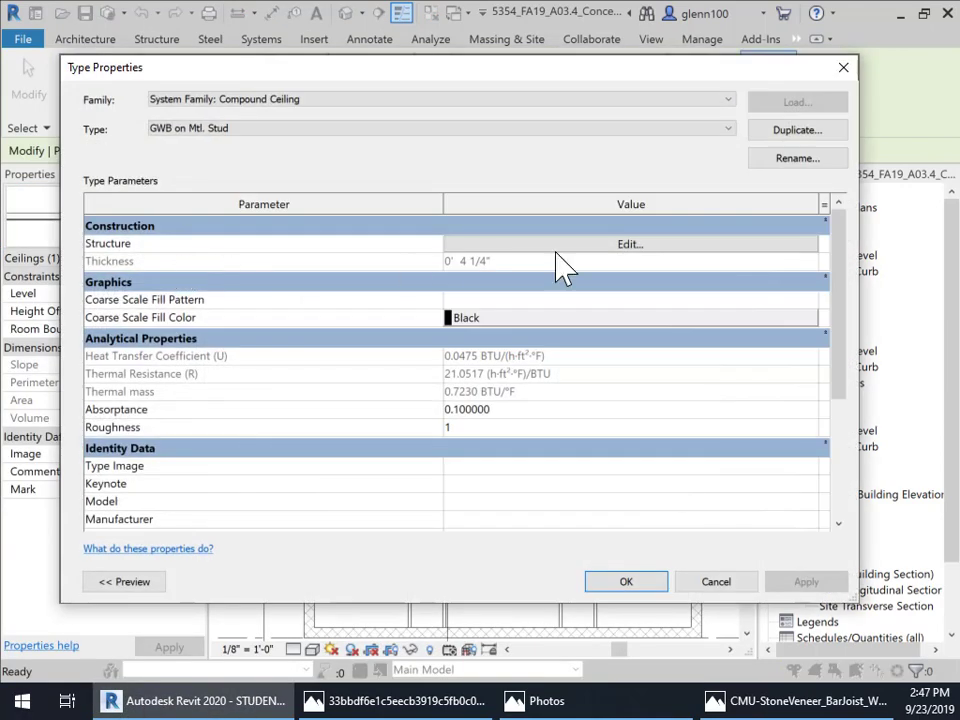
Step: Duplicate the ceiling type under the name 'Generic Ceiling - 4"'
left_click(780, 134)
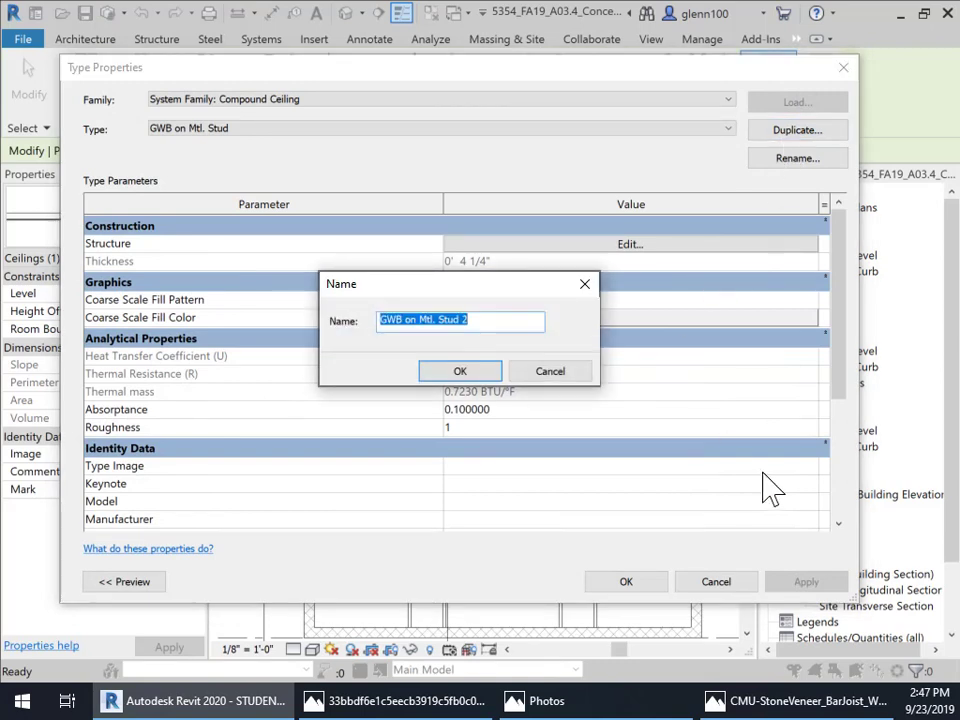
type("Generic Ceiling - 4\"")
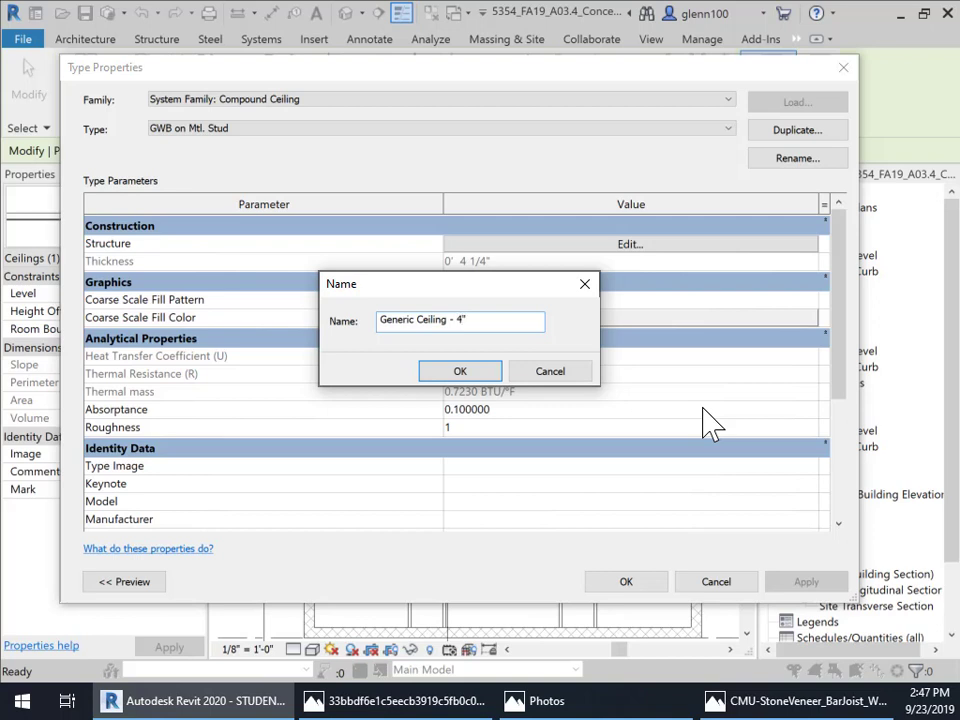
key("Return")
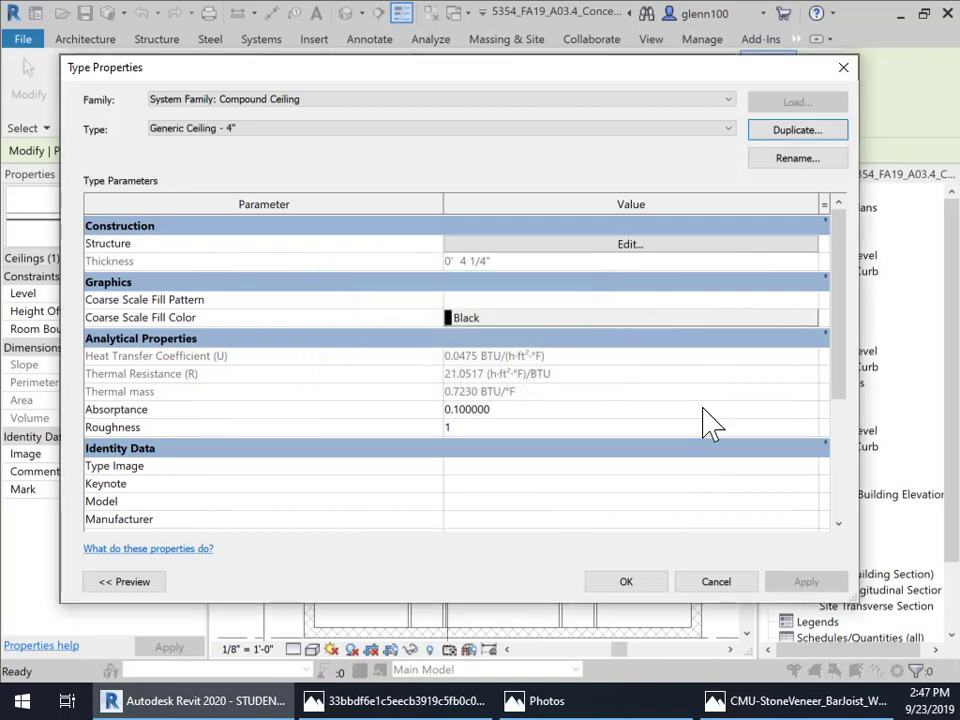
Step: Assign the Ceilings material to the structure layer via a library search
left_click(632, 245)
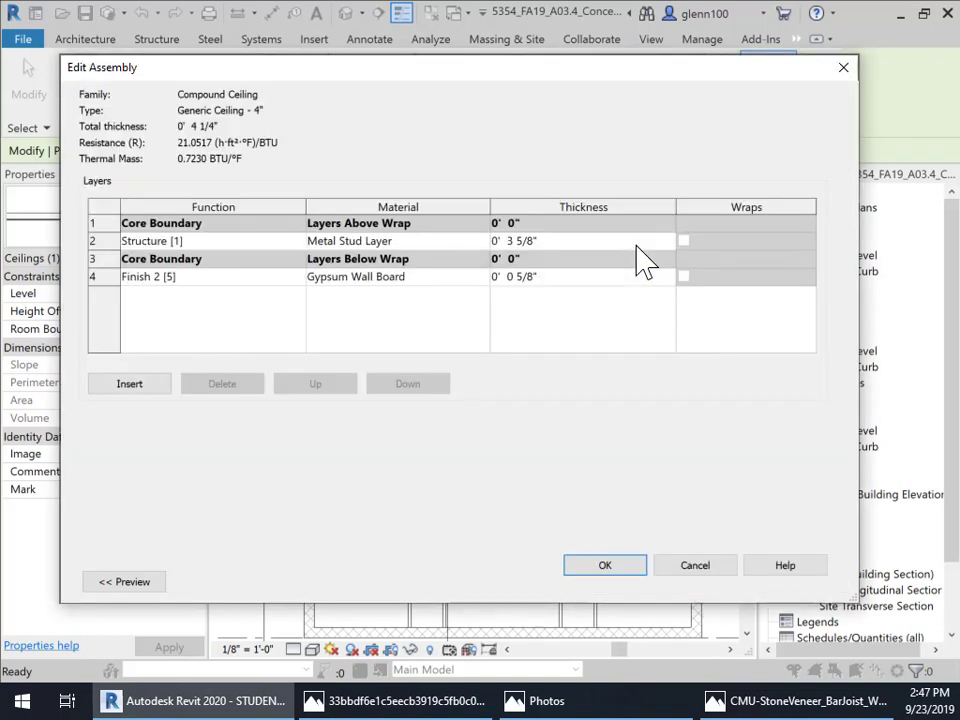
left_click(414, 243)
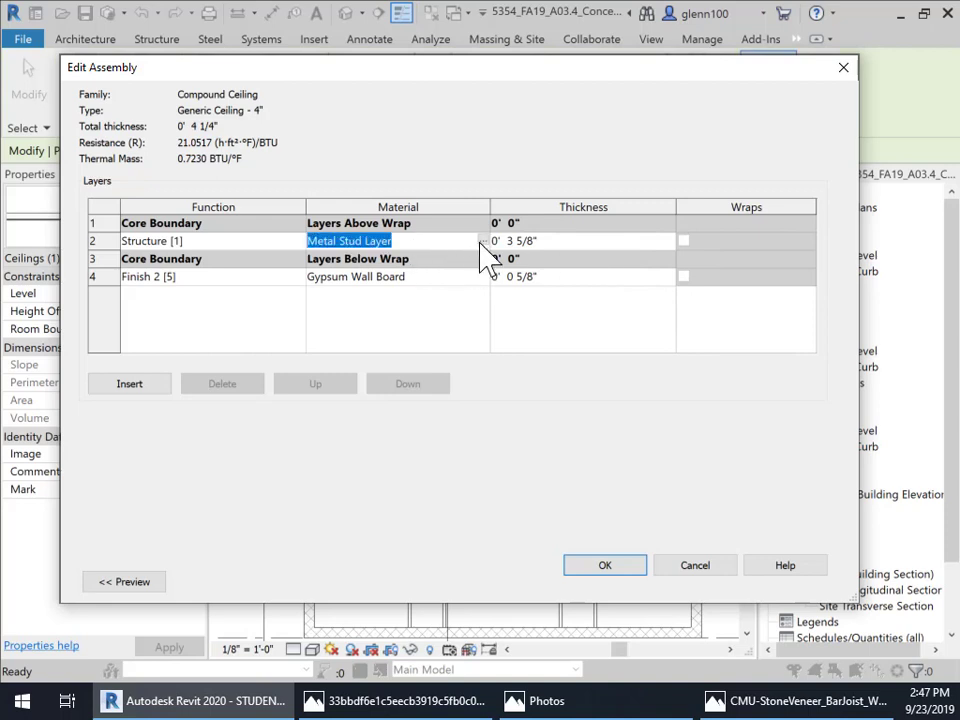
left_click(481, 241)
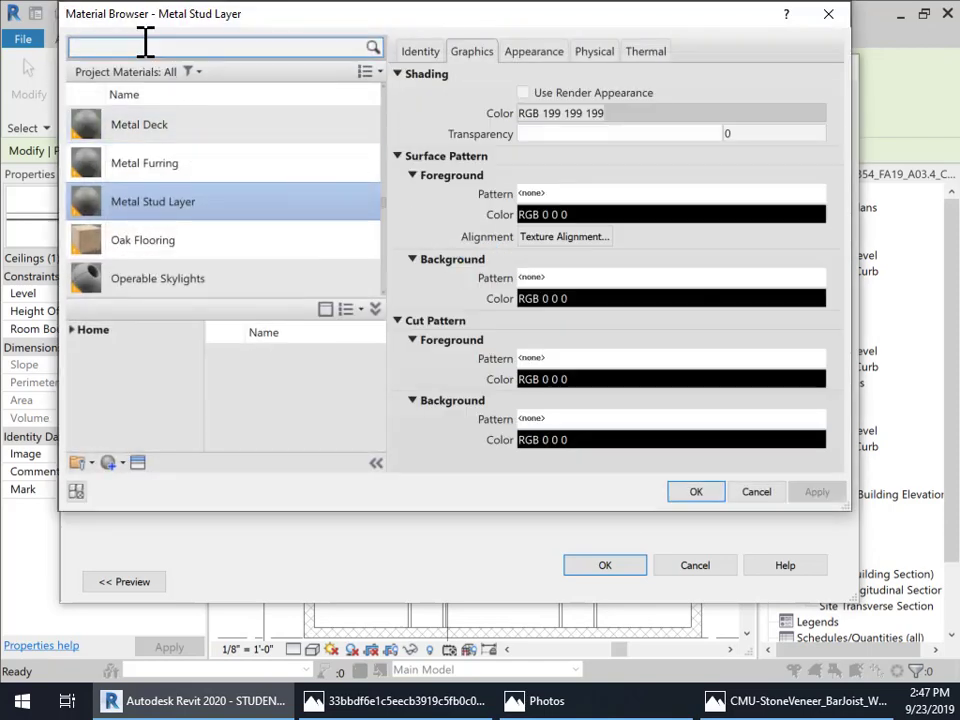
left_click(145, 42)
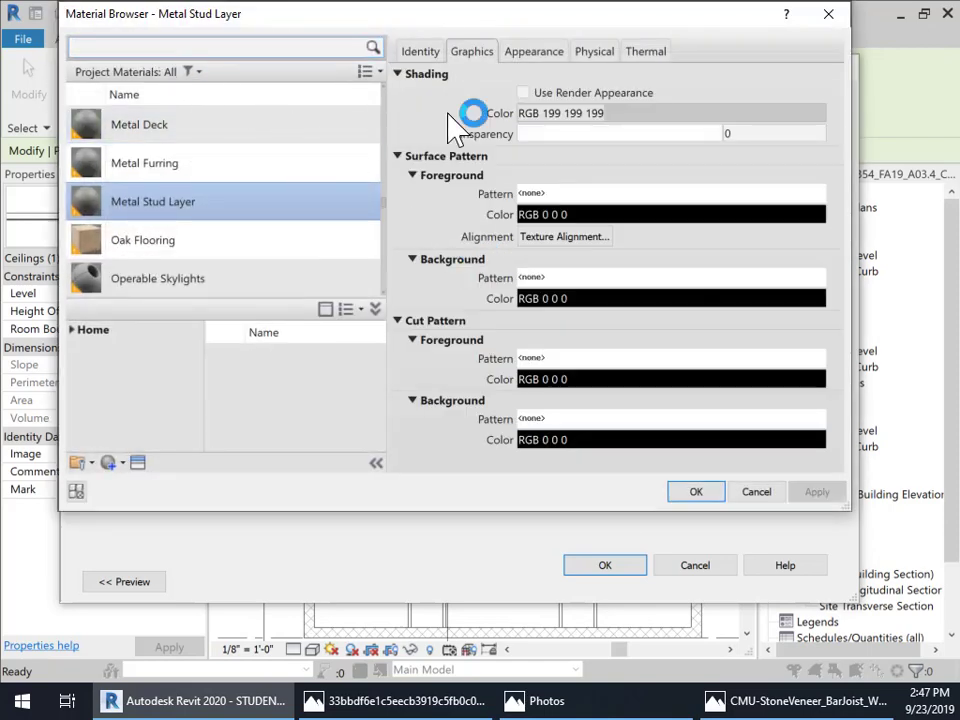
type("g")
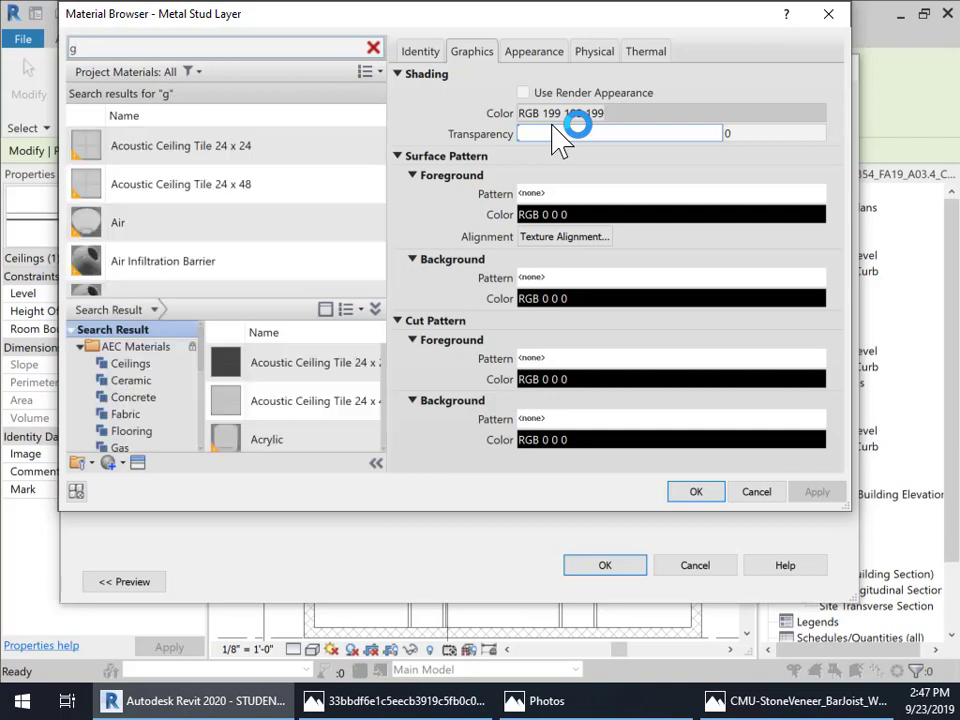
type("neeneri")
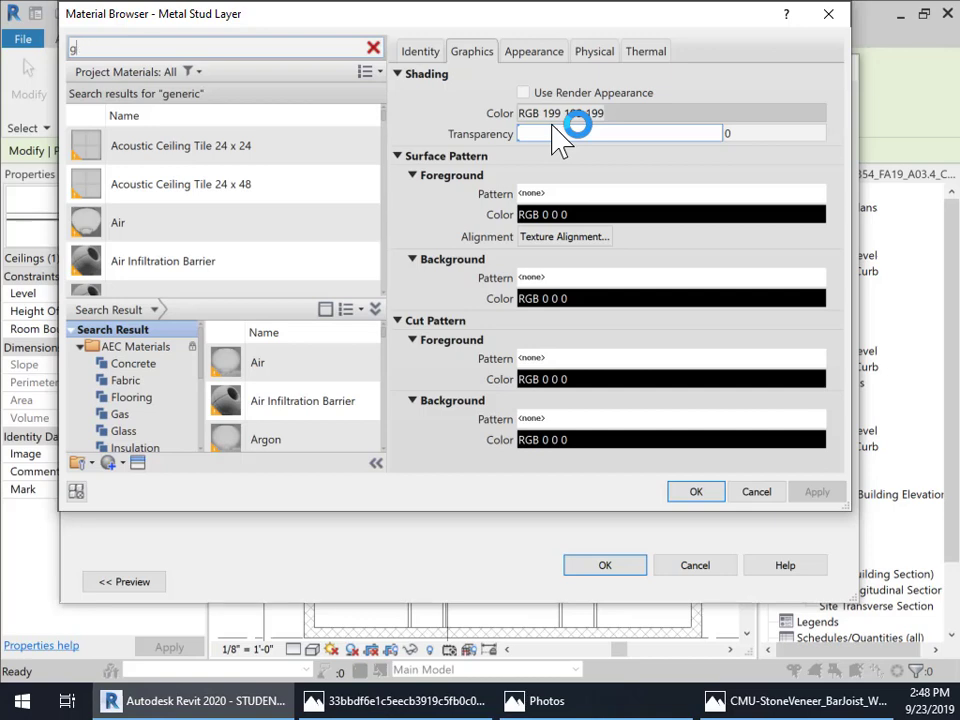
key("BackSpace")
key("BackSpace")
key("BackSpace")
key("BackSpace")
key("BackSpace")
key("BackSpace")
key("BackSpace")
type("ceilin")
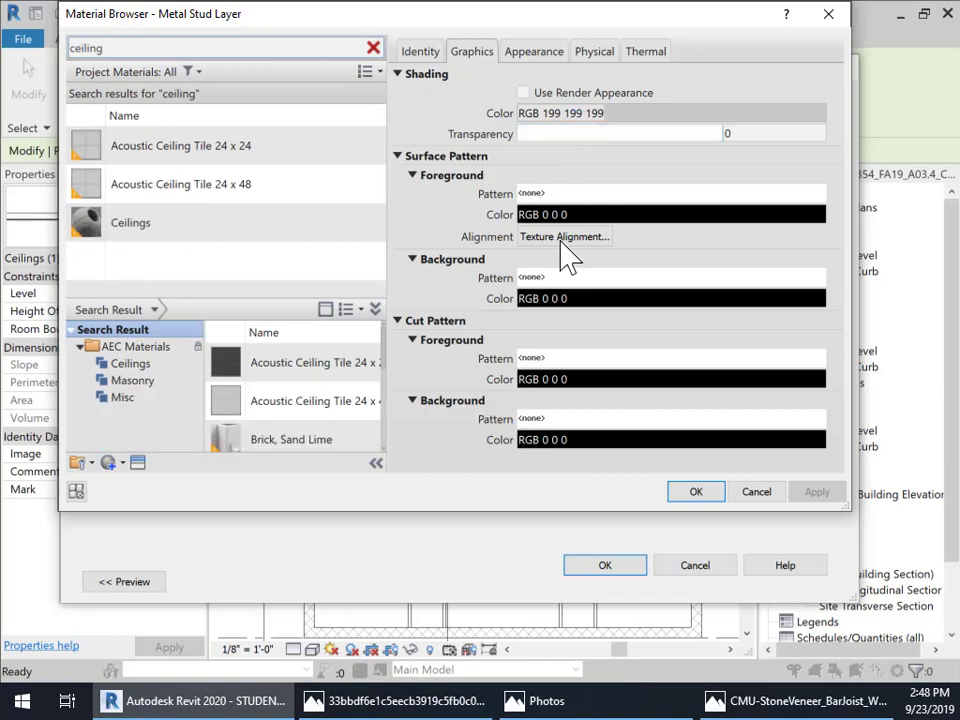
left_click(145, 230)
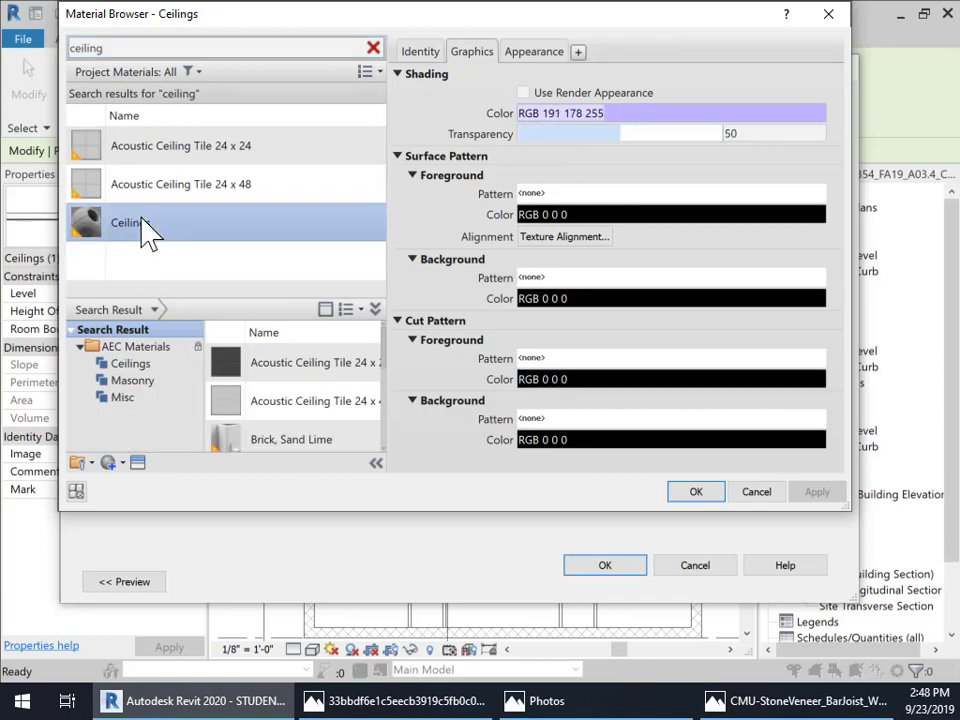
Step: Make Ceilings shading use render appearance with a near-white RGB 244 colour
left_click(545, 58)
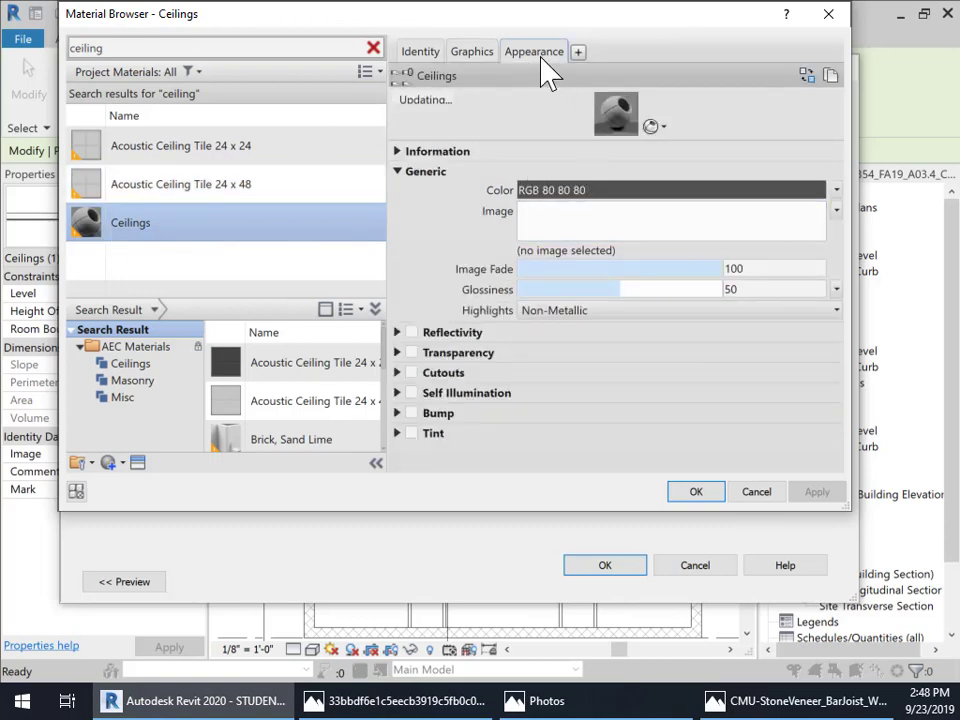
left_click(474, 52)
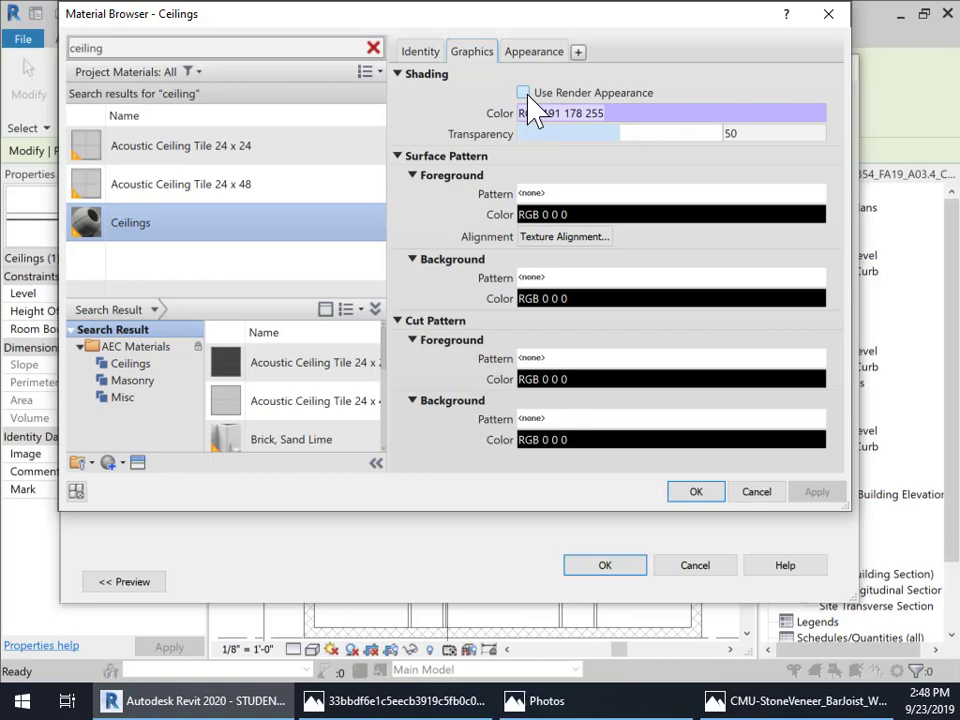
left_click(523, 92)
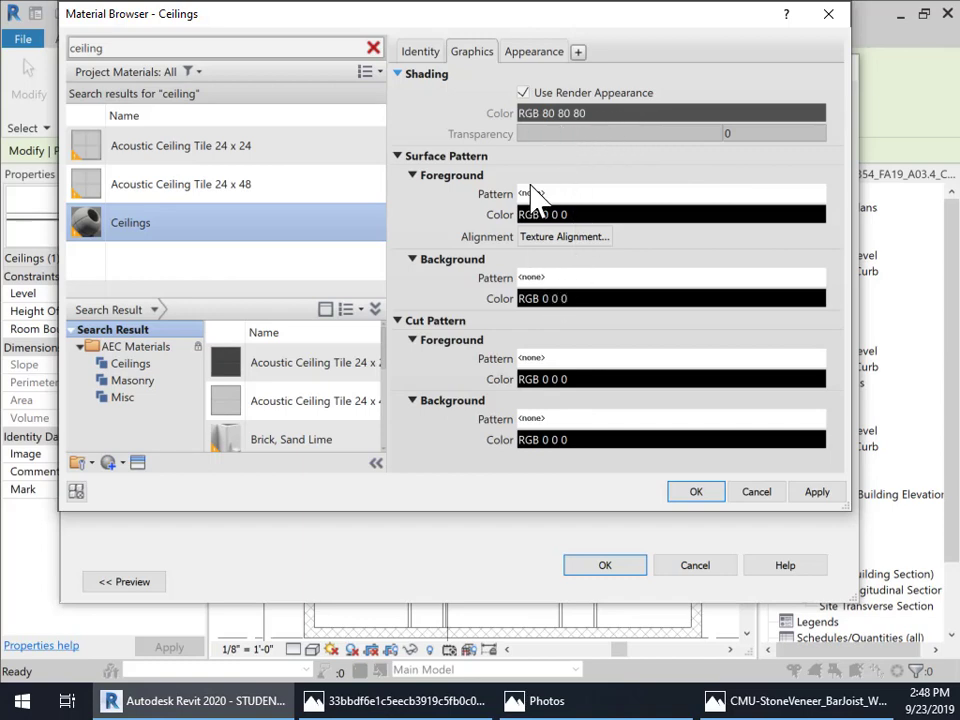
left_click(529, 58)
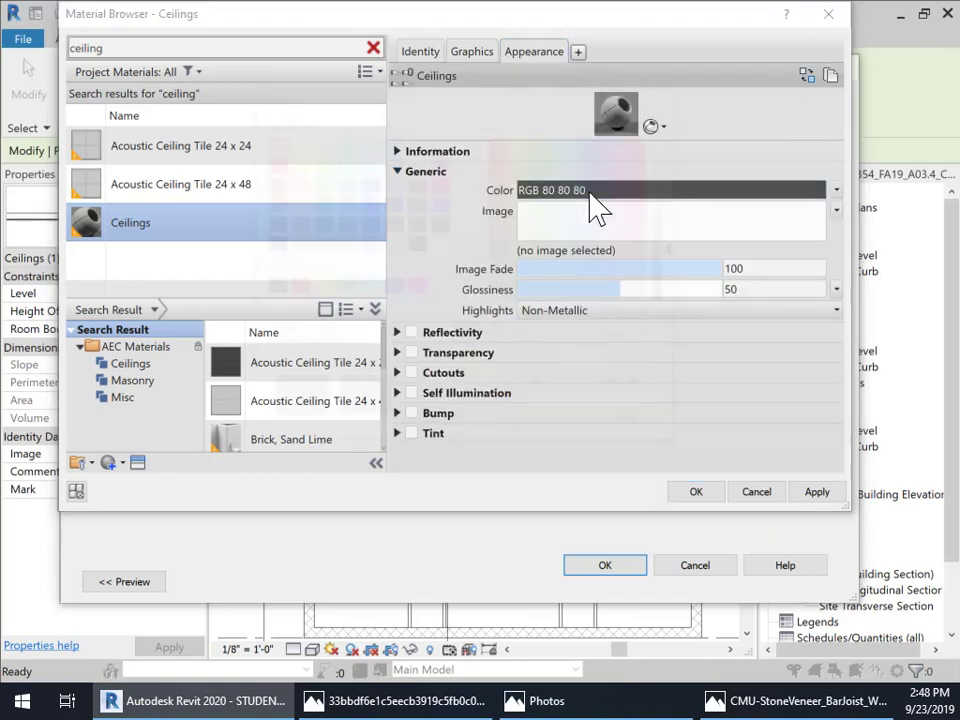
left_click(594, 192)
left_click_drag(666, 240, 666, 134)
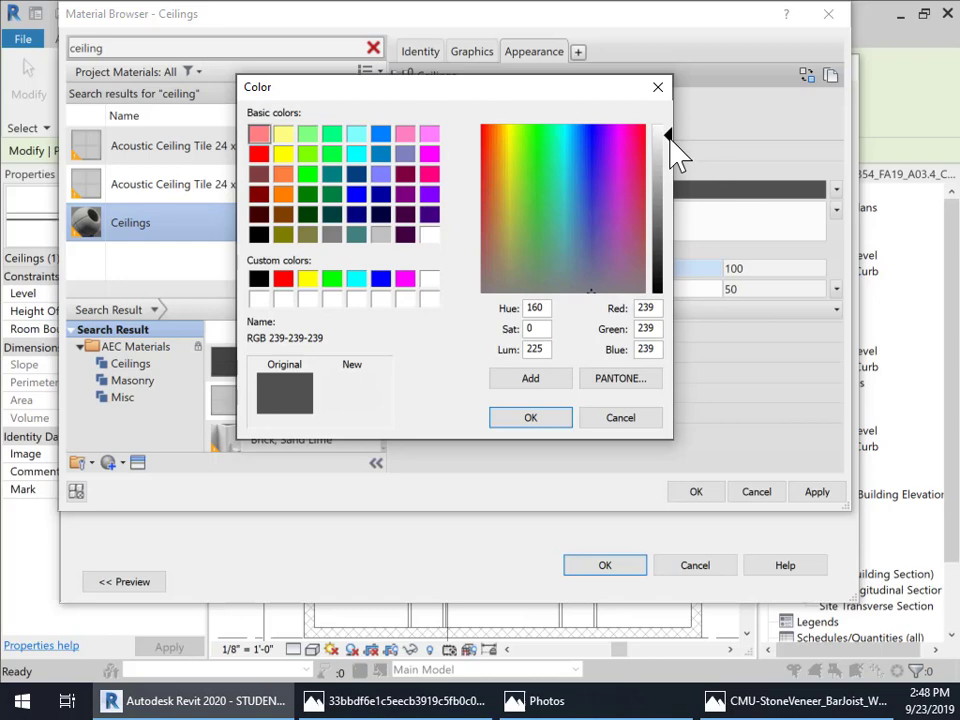
left_click_drag(670, 138, 670, 128)
left_click(538, 420)
left_click(812, 491)
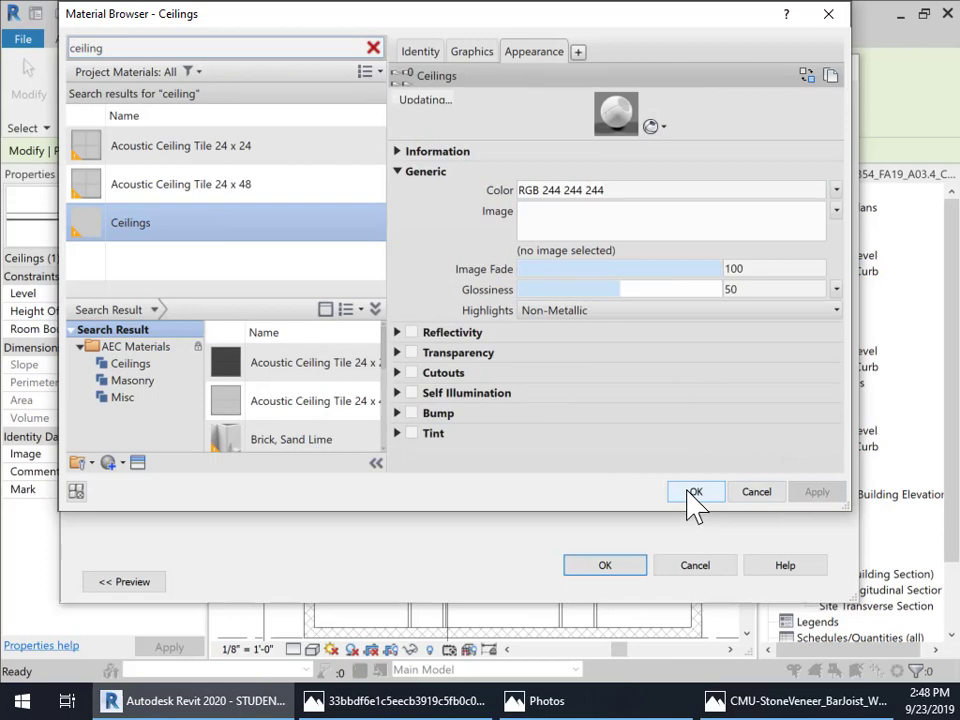
left_click(694, 492)
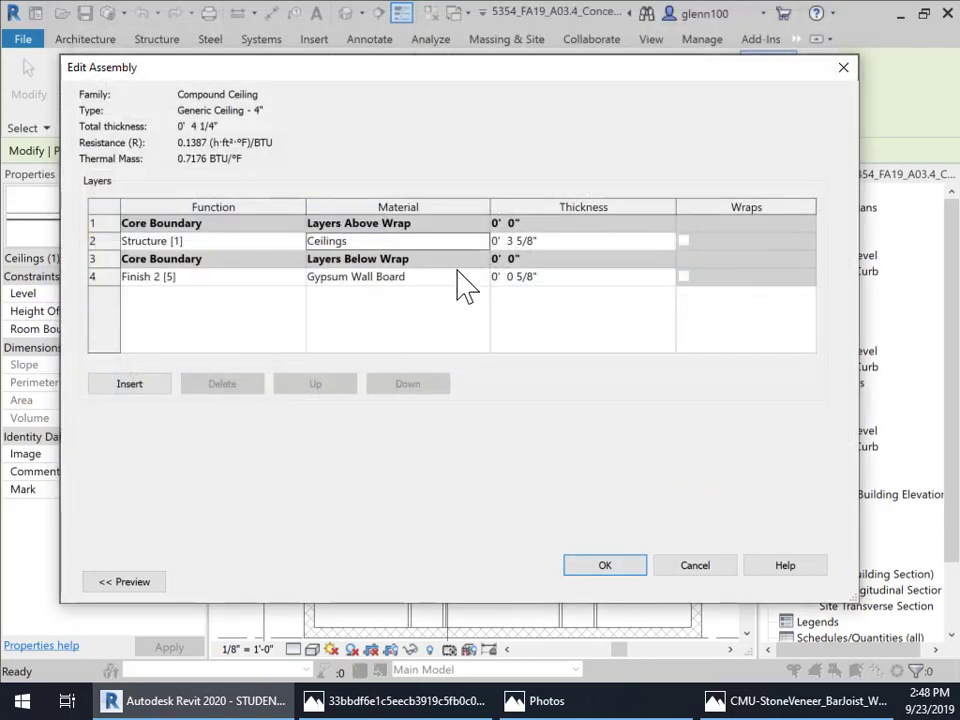
Step: Delete the Finish 2 gypsum layer, set structure thickness to 4", and save the type
left_click(100, 276)
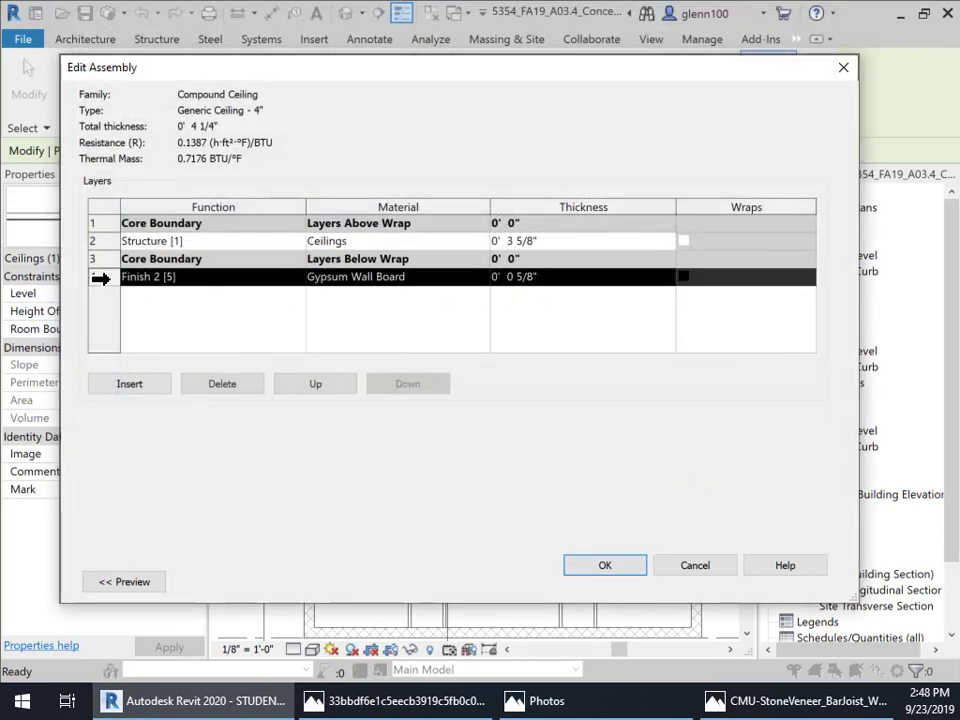
left_click(226, 385)
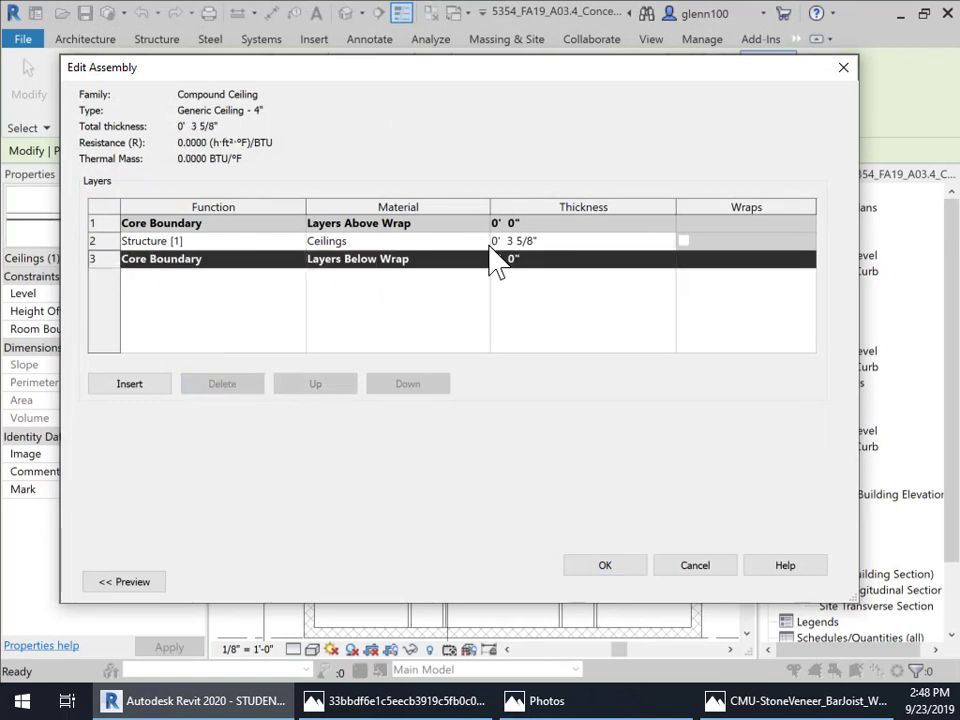
left_click(544, 242)
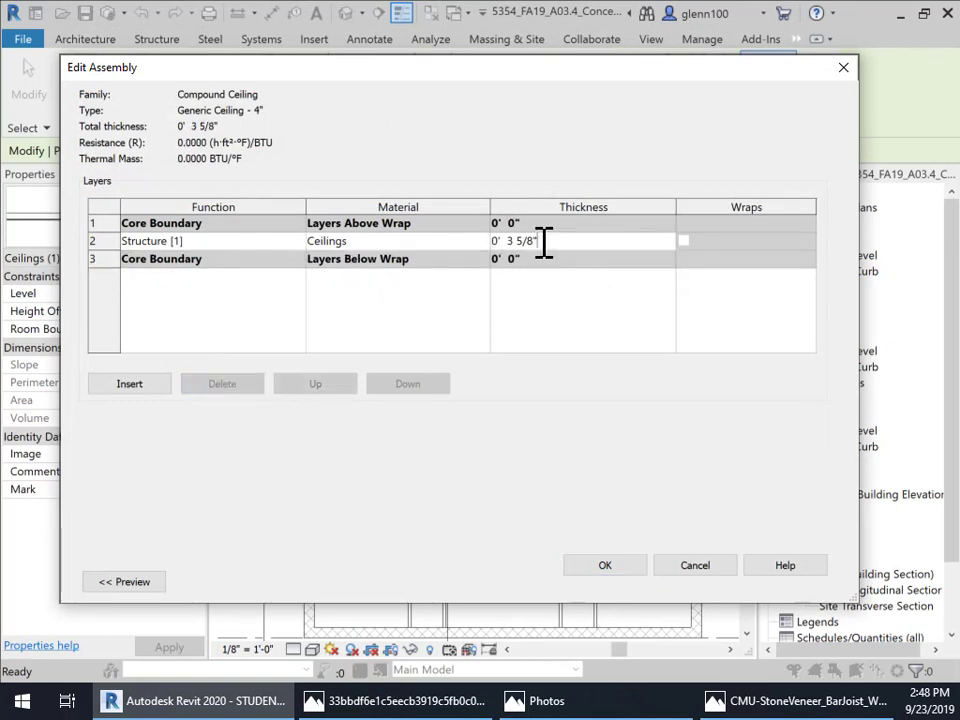
left_click_drag(544, 242, 495, 241)
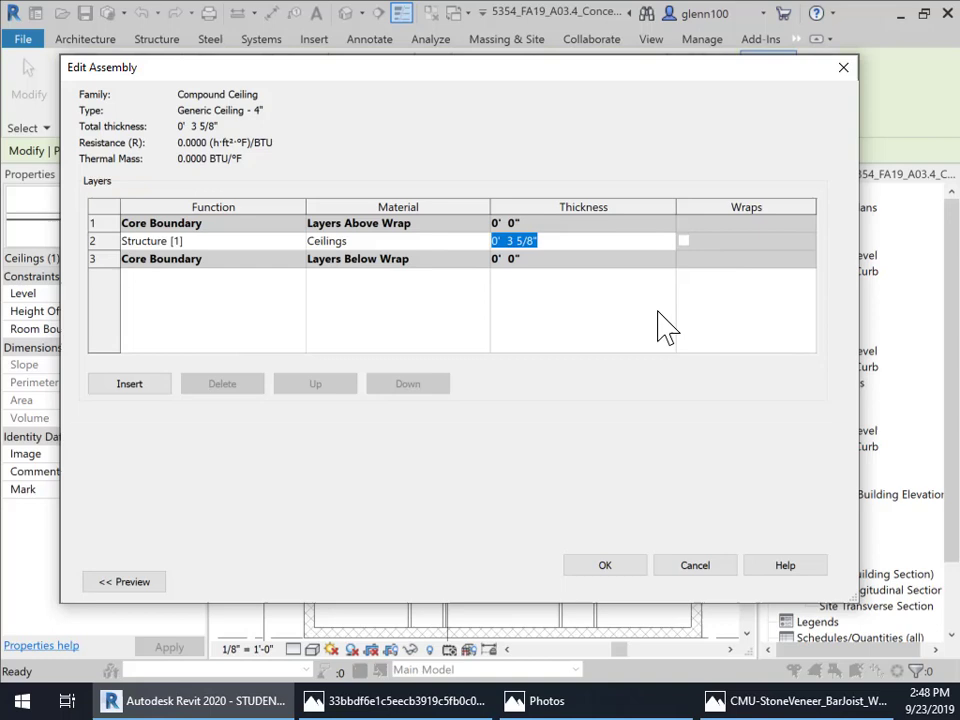
type("4")
key("Return")
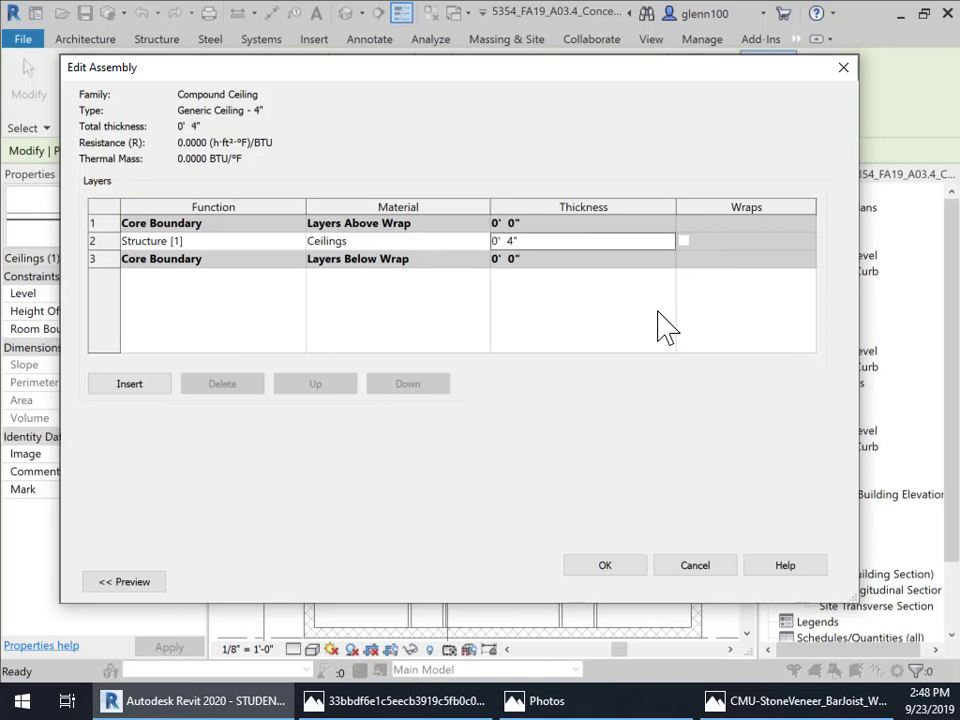
left_click(605, 566)
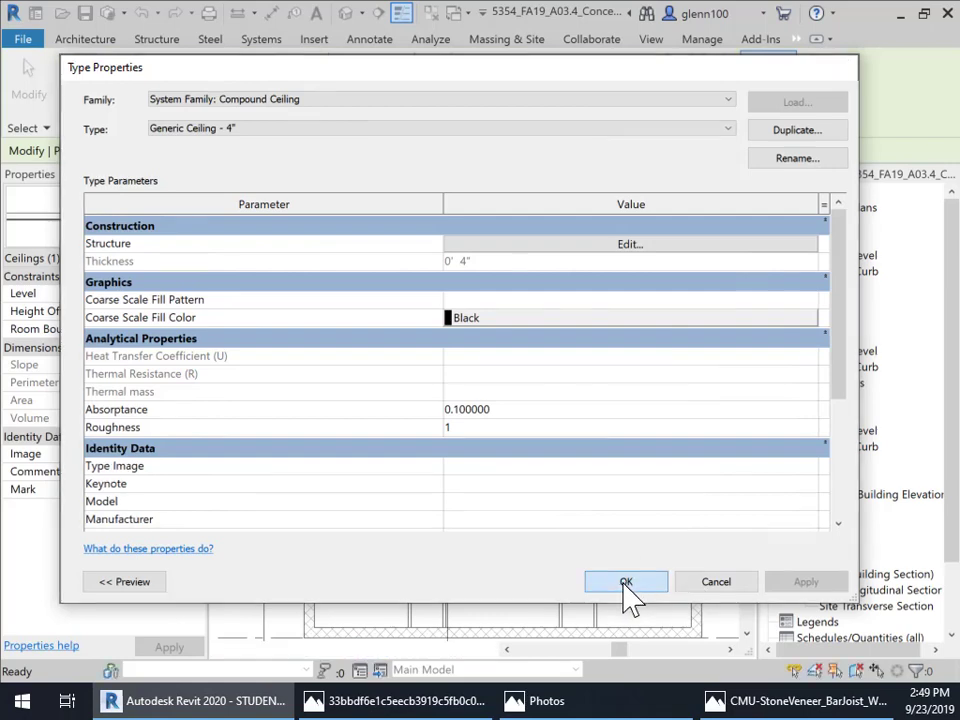
left_click(626, 583)
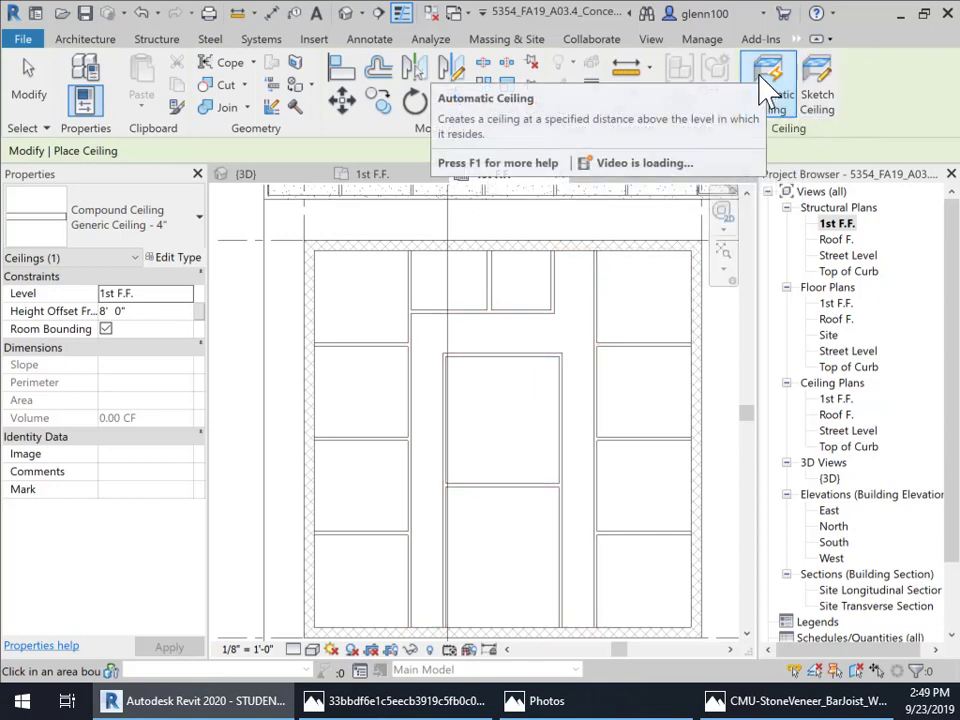
Step: Sketch a closed rectangular ceiling boundary through the four outer wall corners
left_click(825, 96)
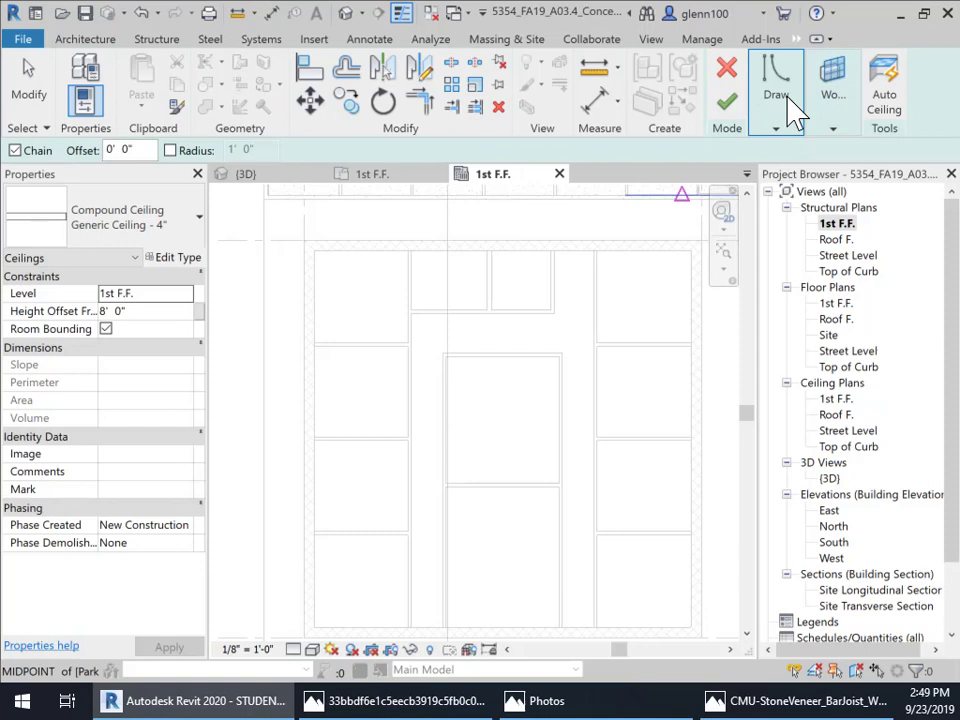
left_click(320, 249)
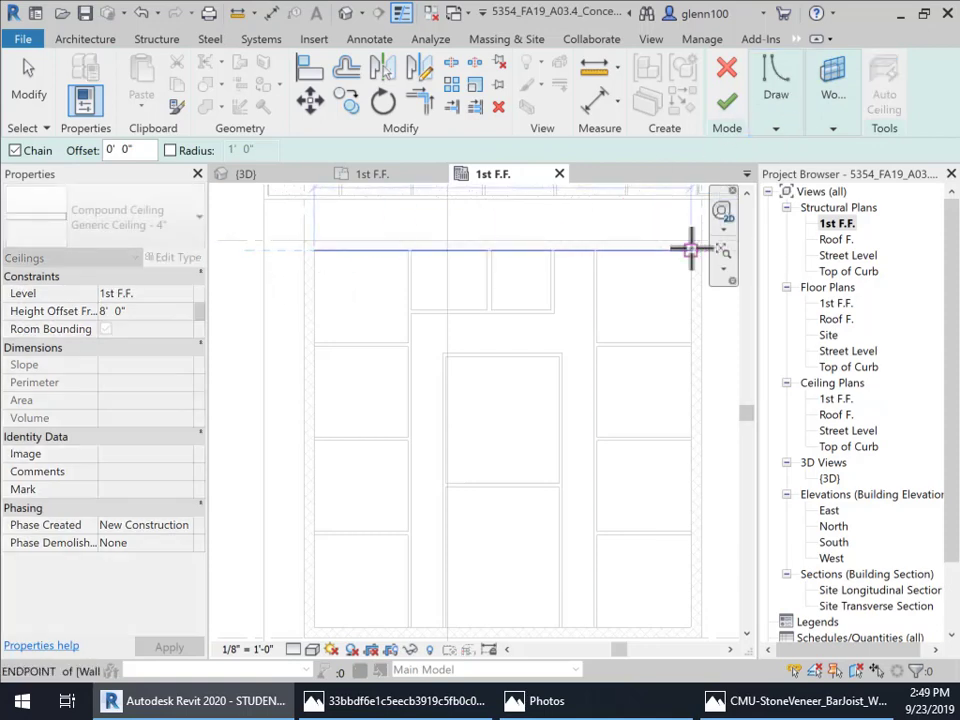
left_click(690, 249)
scroll(643, 536, "down", 2)
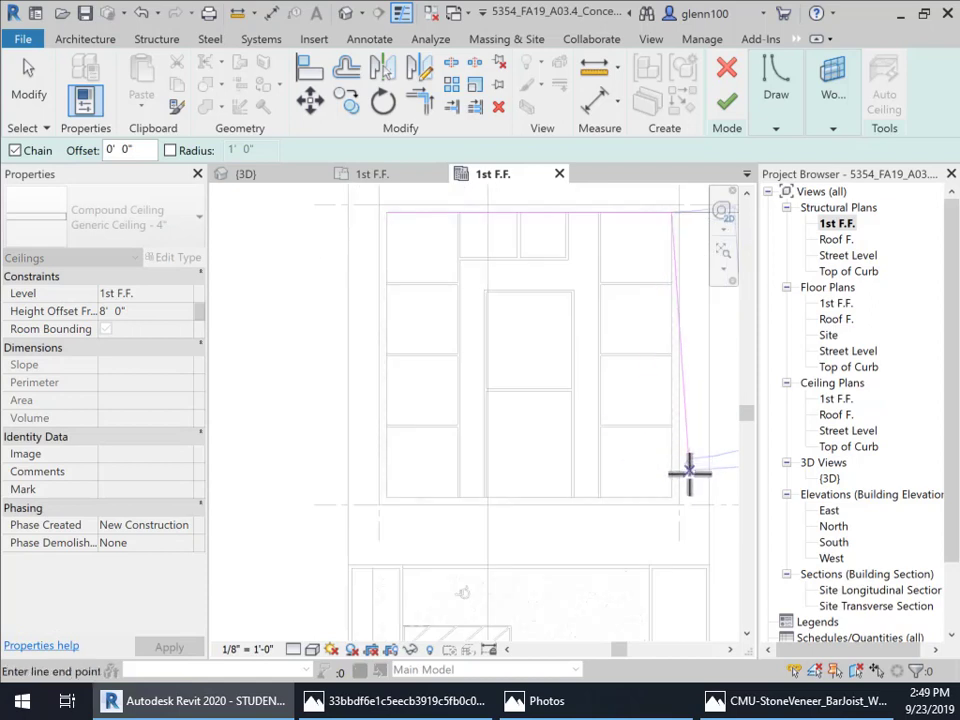
left_click(673, 496)
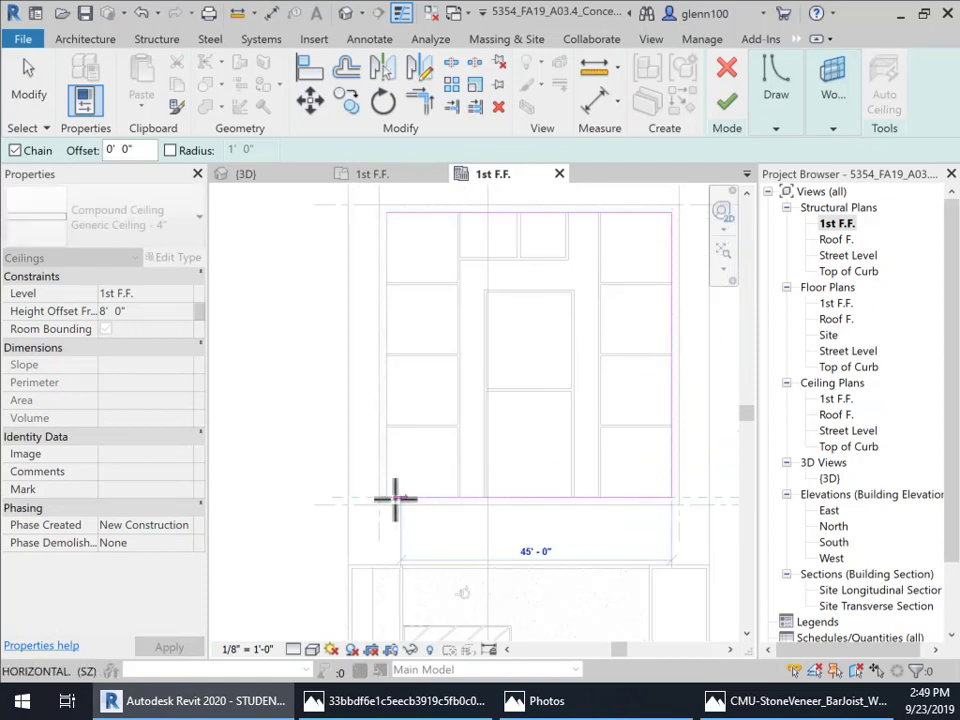
left_click(388, 497)
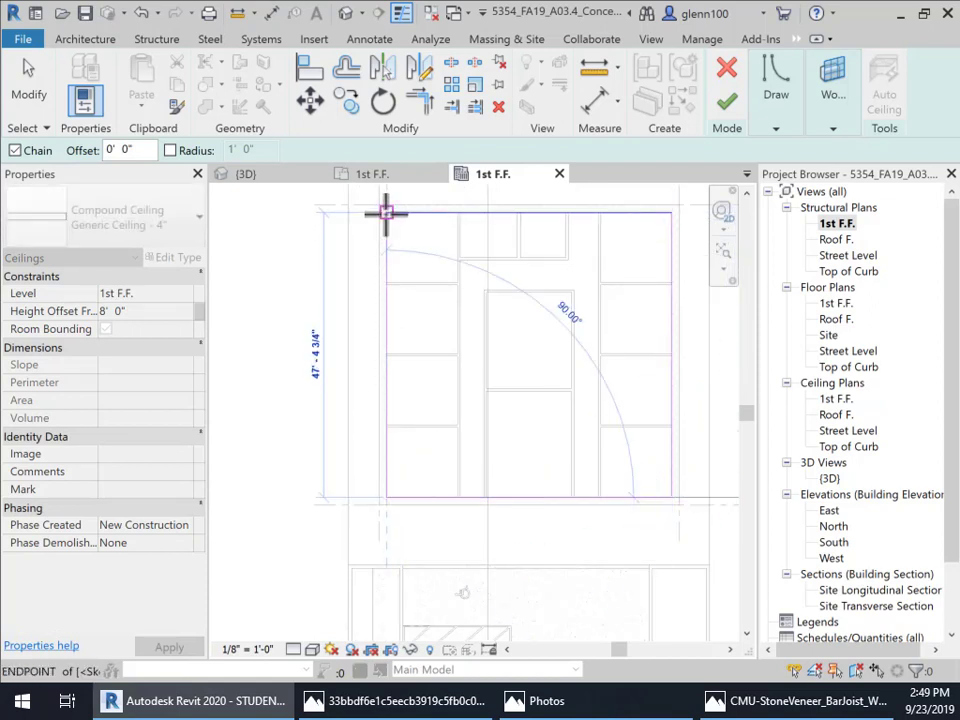
left_click(386, 210)
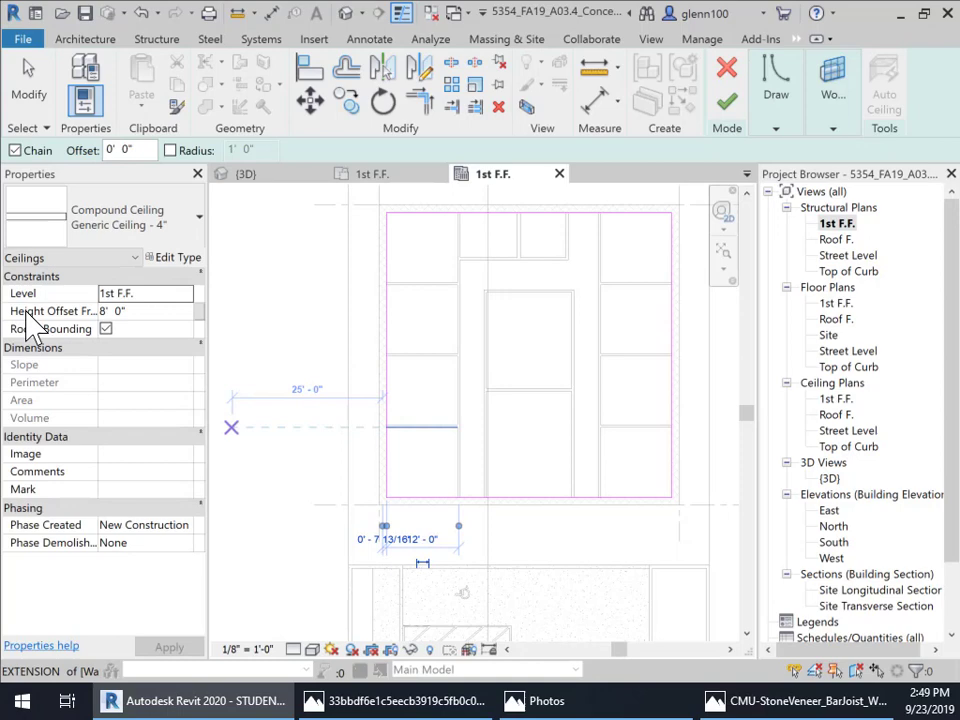
Step: Apply a 10' 0" Height Offset and finish the ceiling sketch
left_click(122, 311)
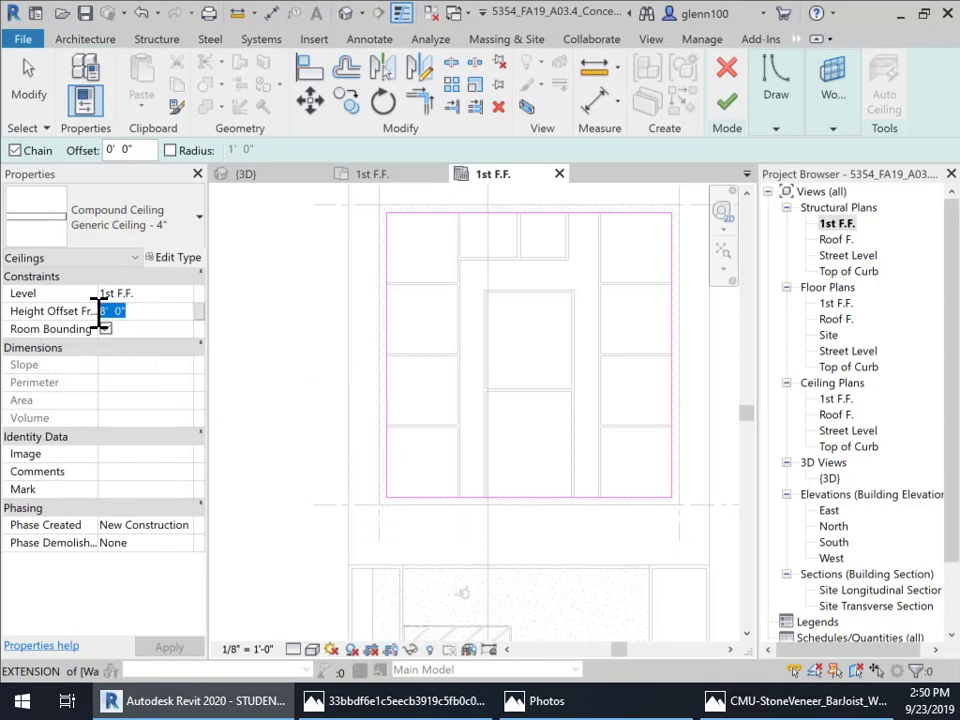
type("1")
left_click_drag(132, 313, 91, 313)
type("1")
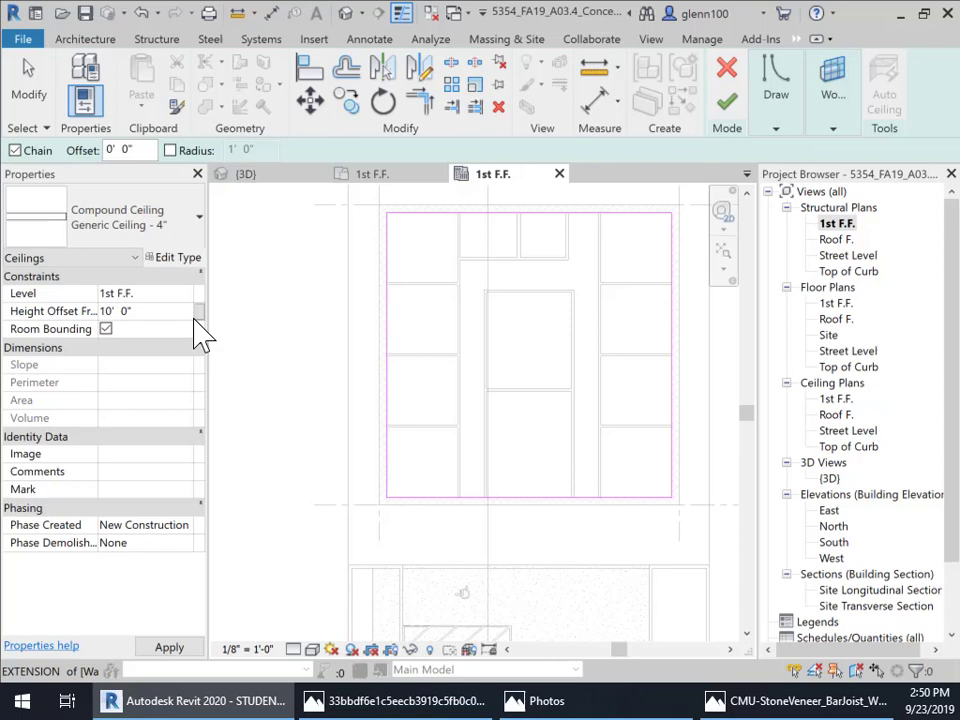
left_click(168, 646)
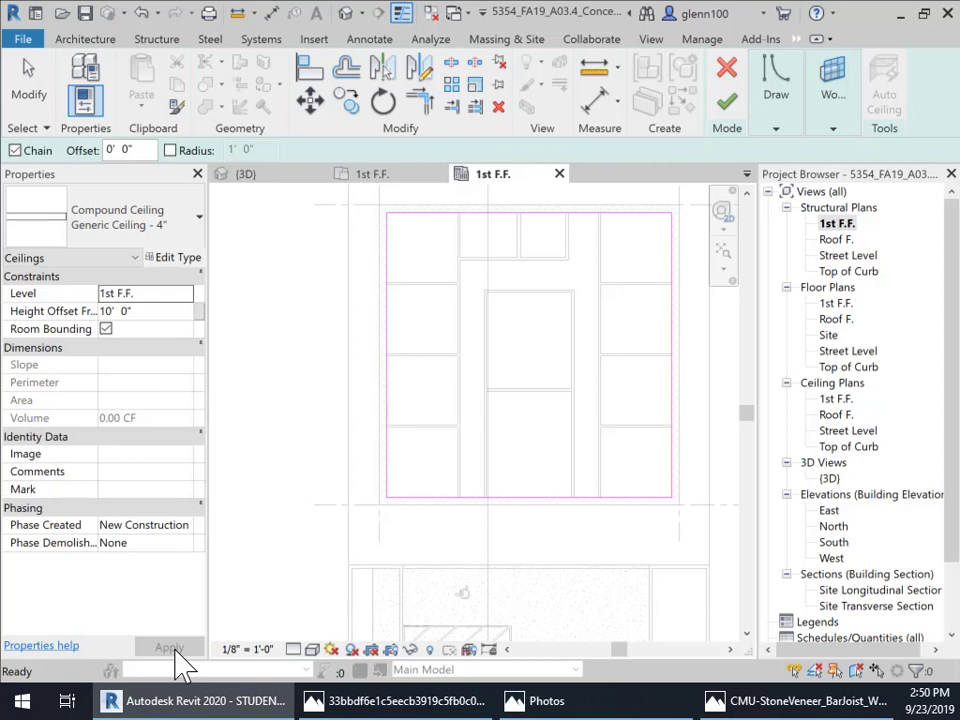
left_click(730, 105)
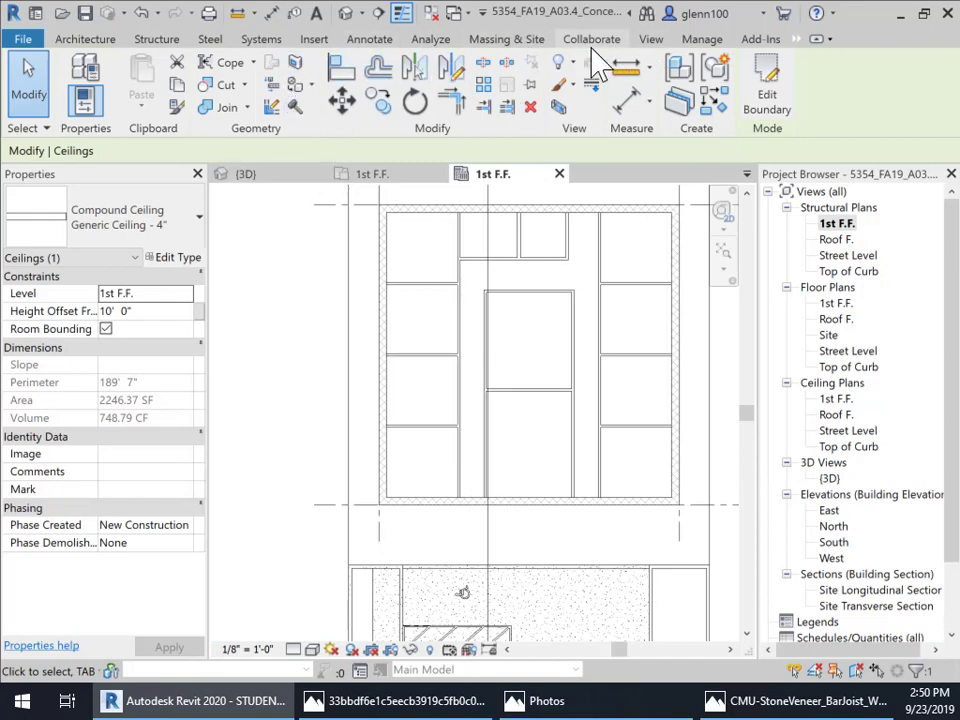
Step: Draw a horizontal section line across the 1st F.F. plan from left to right
left_click(650, 38)
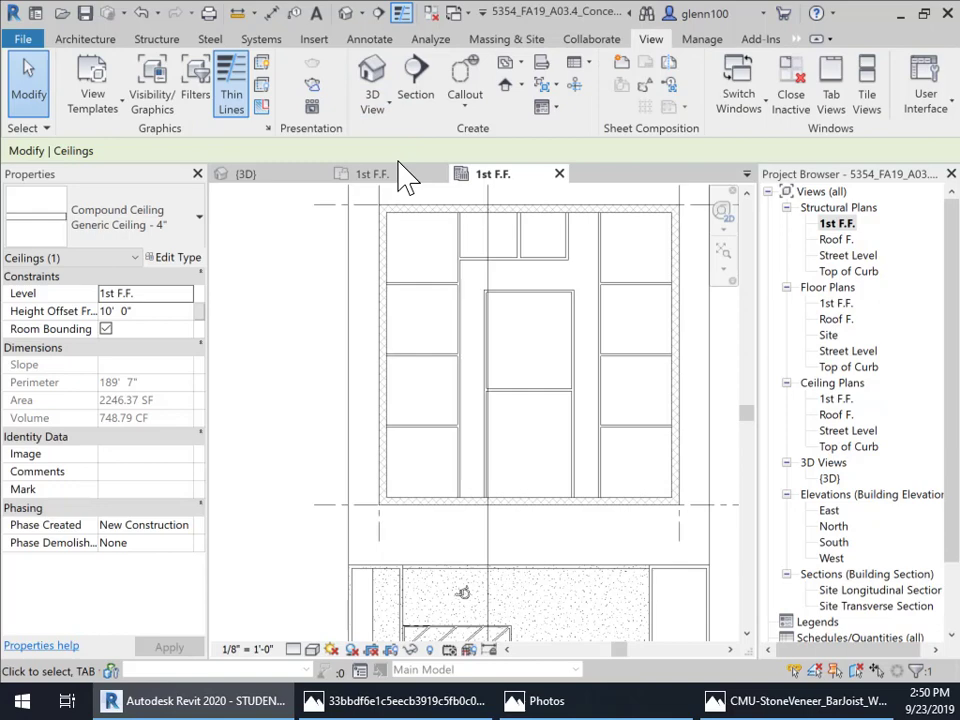
left_click(420, 98)
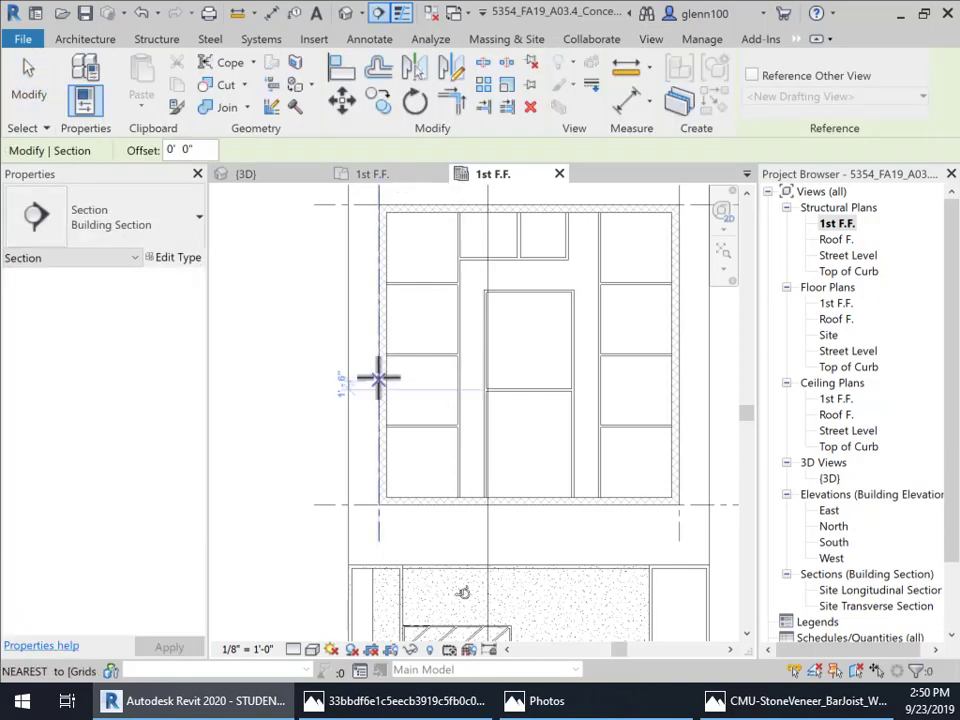
left_click(298, 368)
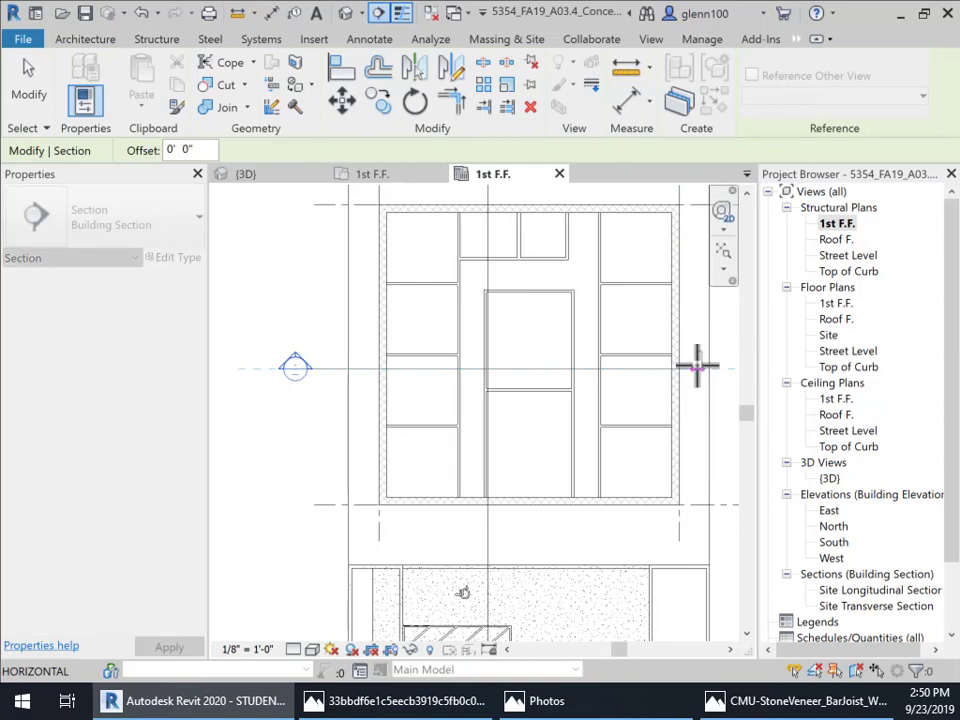
left_click(697, 366)
left_click(15, 90)
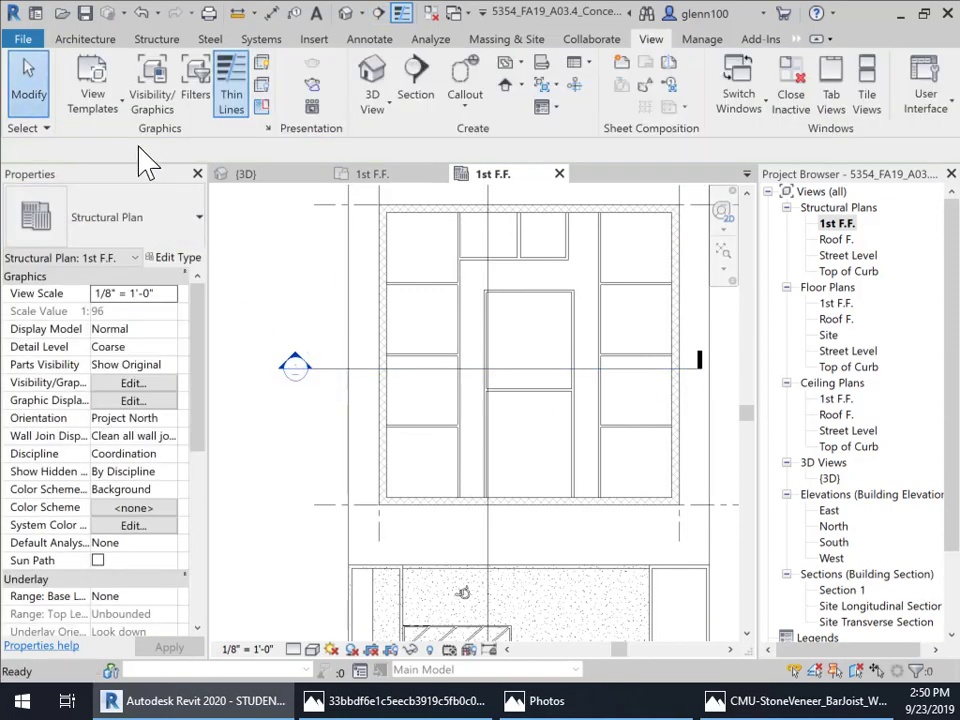
Step: Open Section 1 and frame the ceiling, Roof F. and Street Level markers
double_click(298, 374)
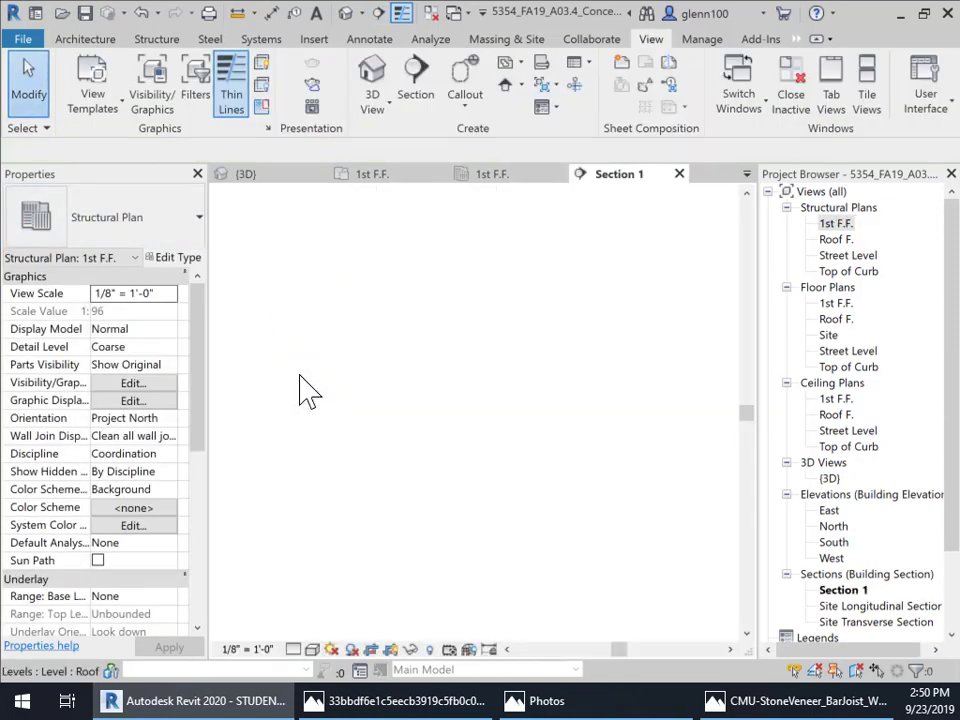
scroll(485, 405, "up", 5)
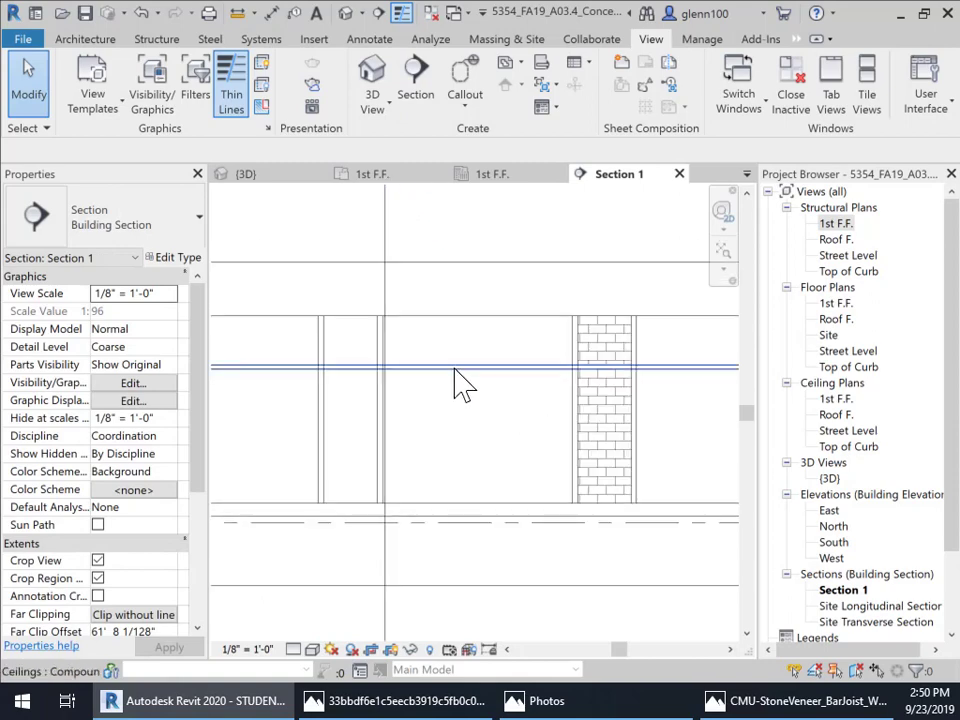
left_click(456, 372)
middle_click_drag(439, 450, 574, 497)
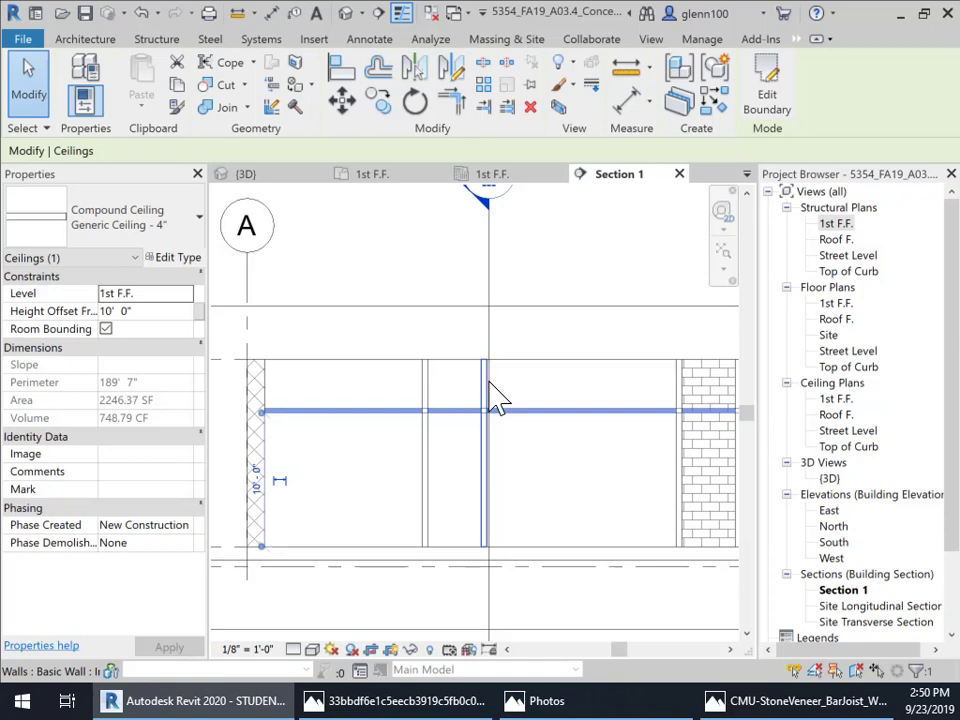
scroll(495, 396, "down", 2)
middle_click_drag(570, 465, 338, 368)
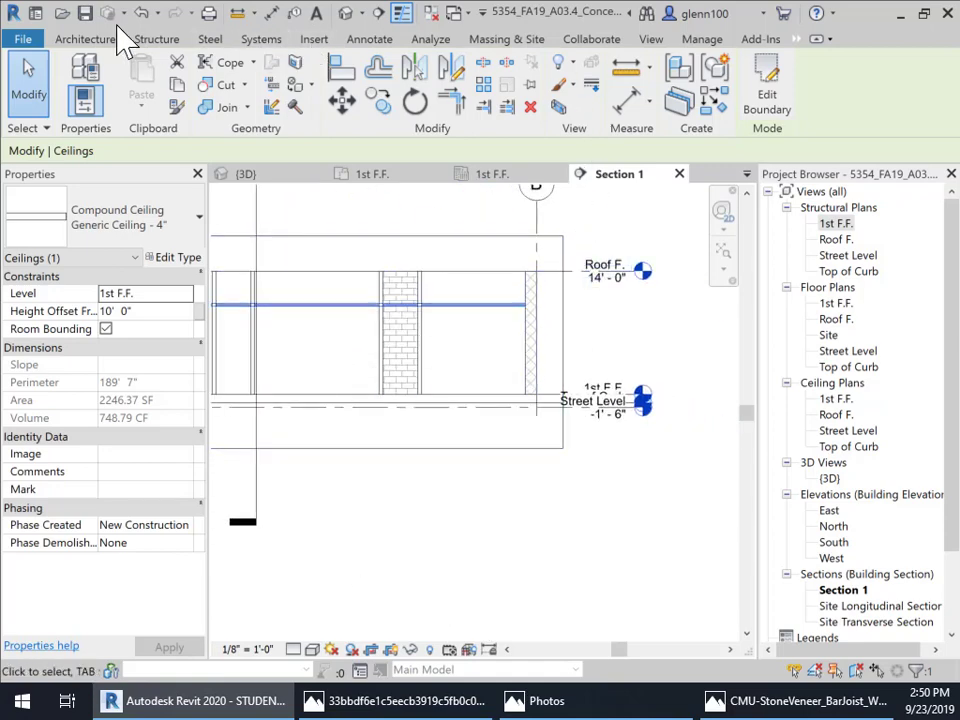
Step: Cancel an accidentally started grid line
left_click(82, 40)
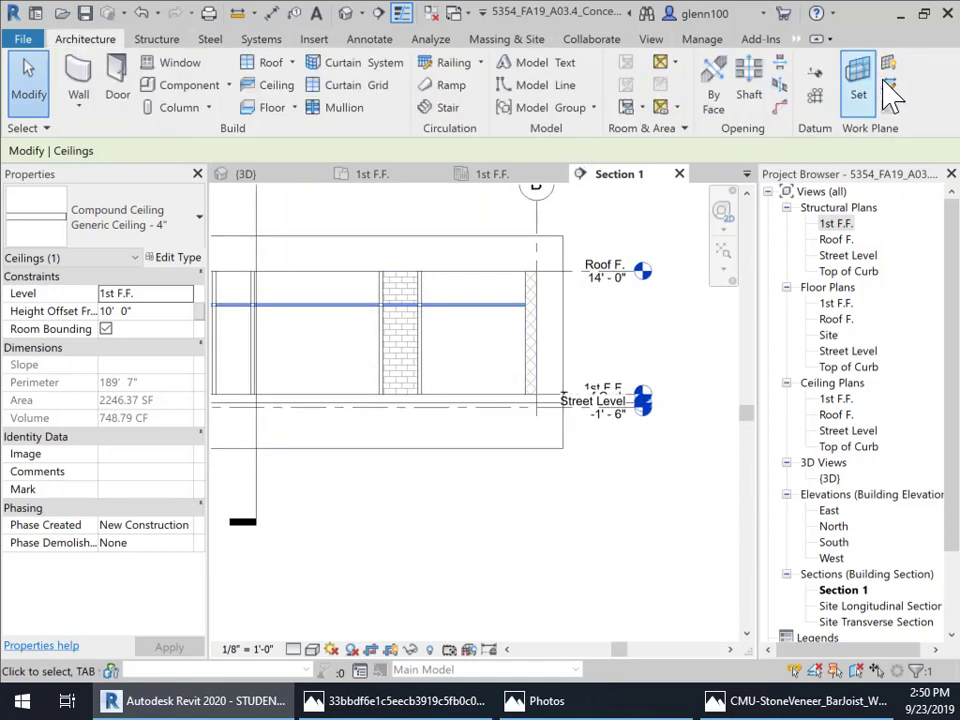
left_click(813, 92)
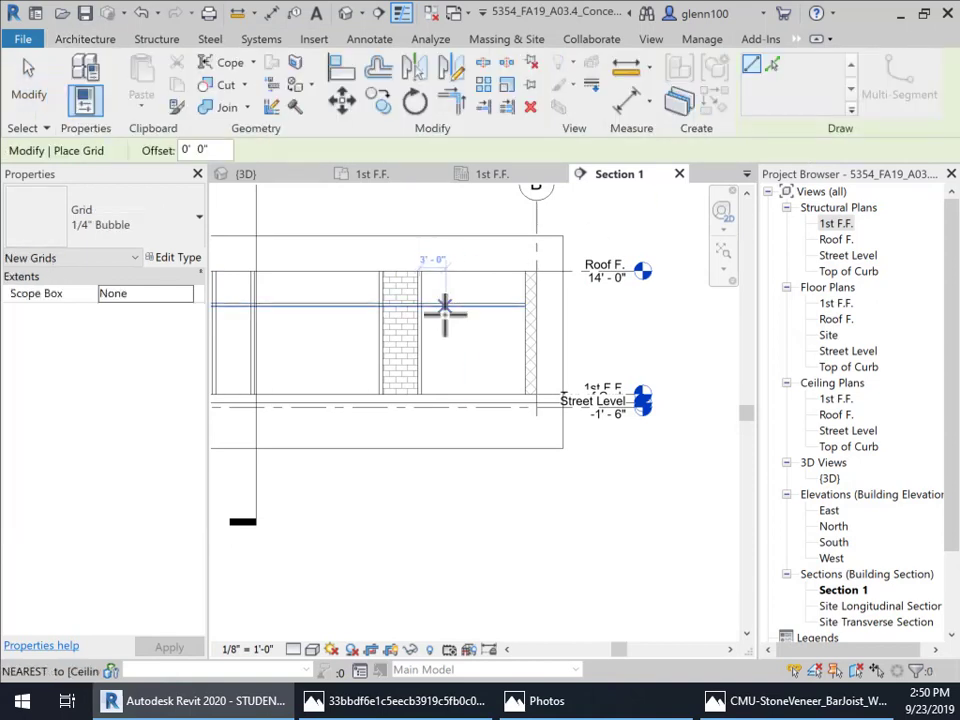
left_click(445, 304)
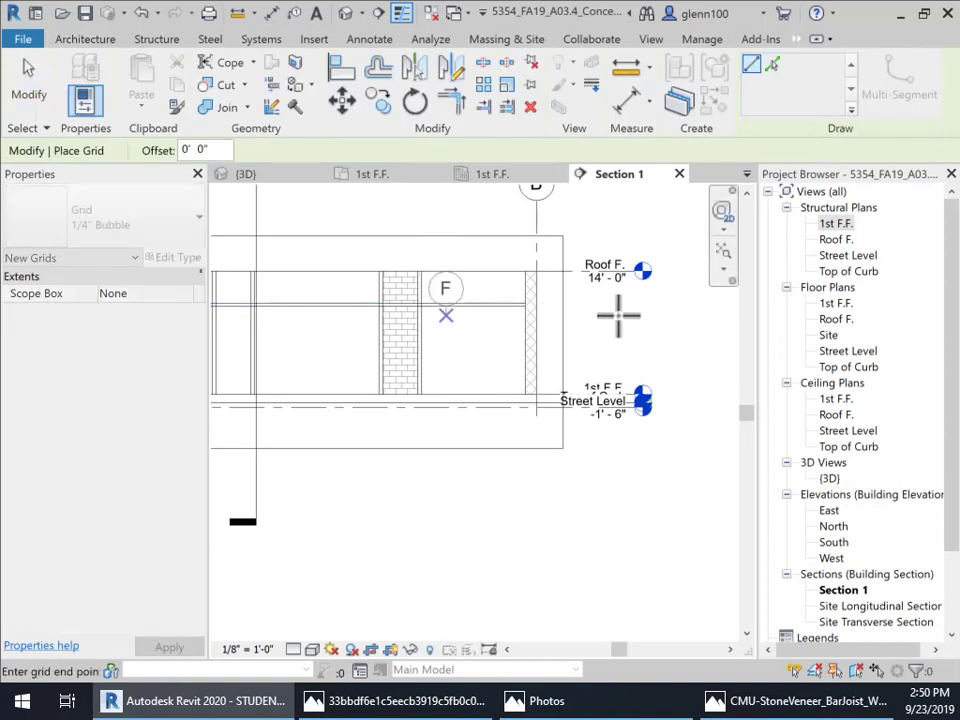
key("Escape")
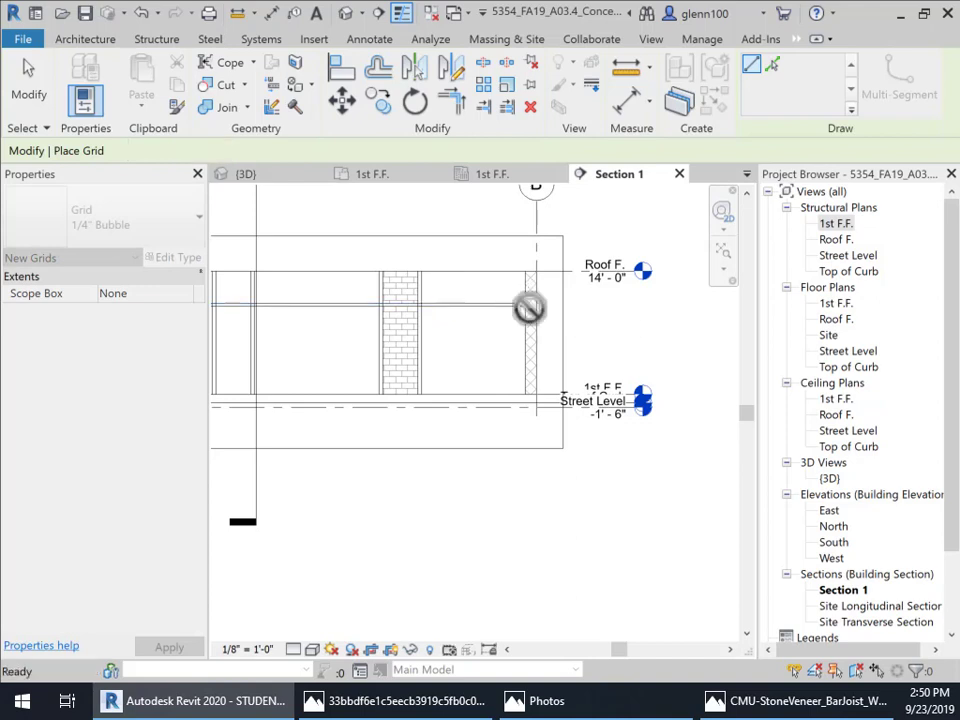
key("Escape")
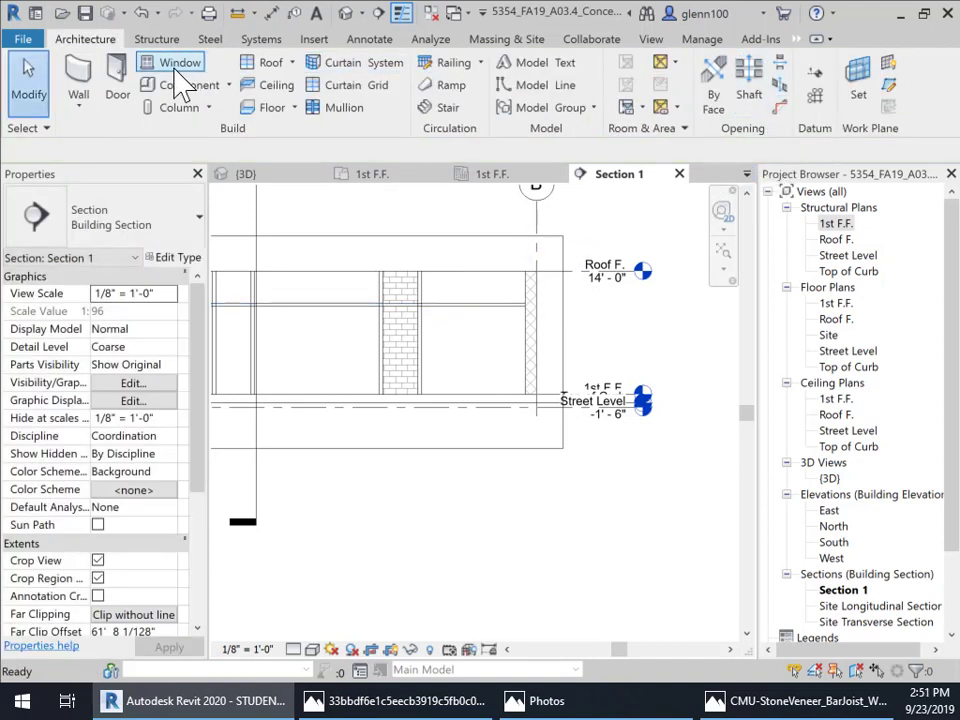
Step: Place a new level line at 10' 0" in Section 1
left_click(813, 76)
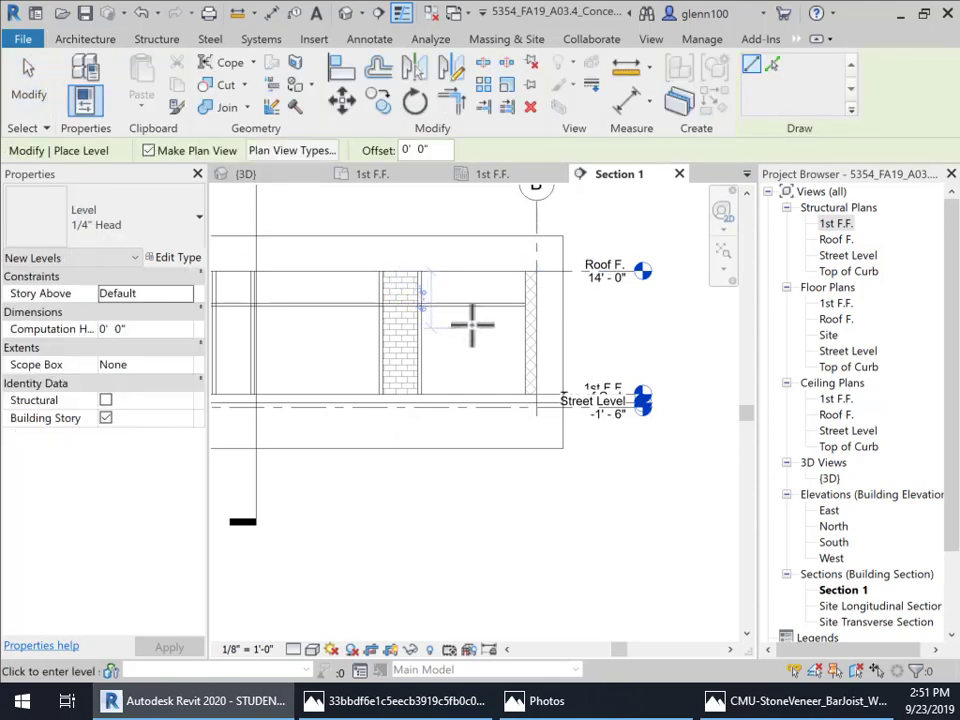
scroll(472, 325, "up", 3)
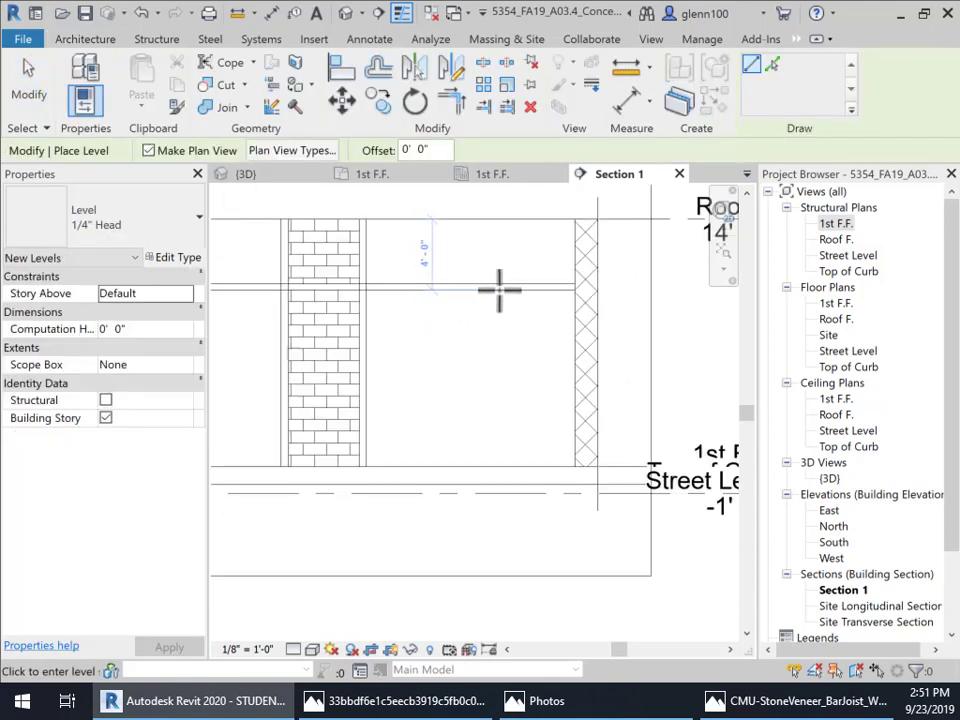
left_click(499, 290)
middle_click_drag(686, 300, 492, 300)
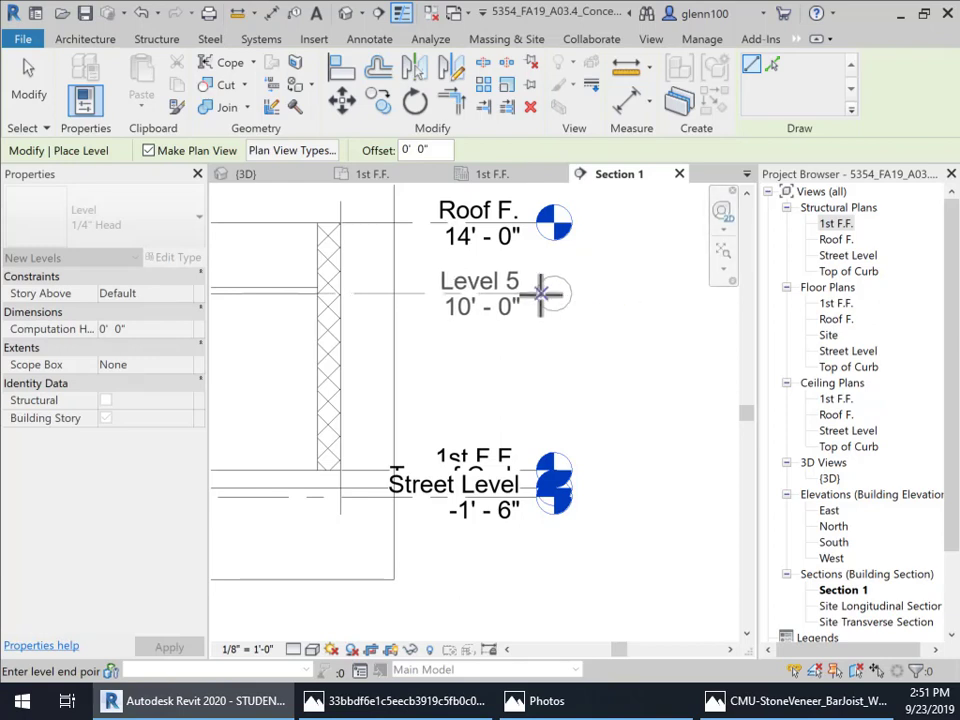
left_click(538, 292)
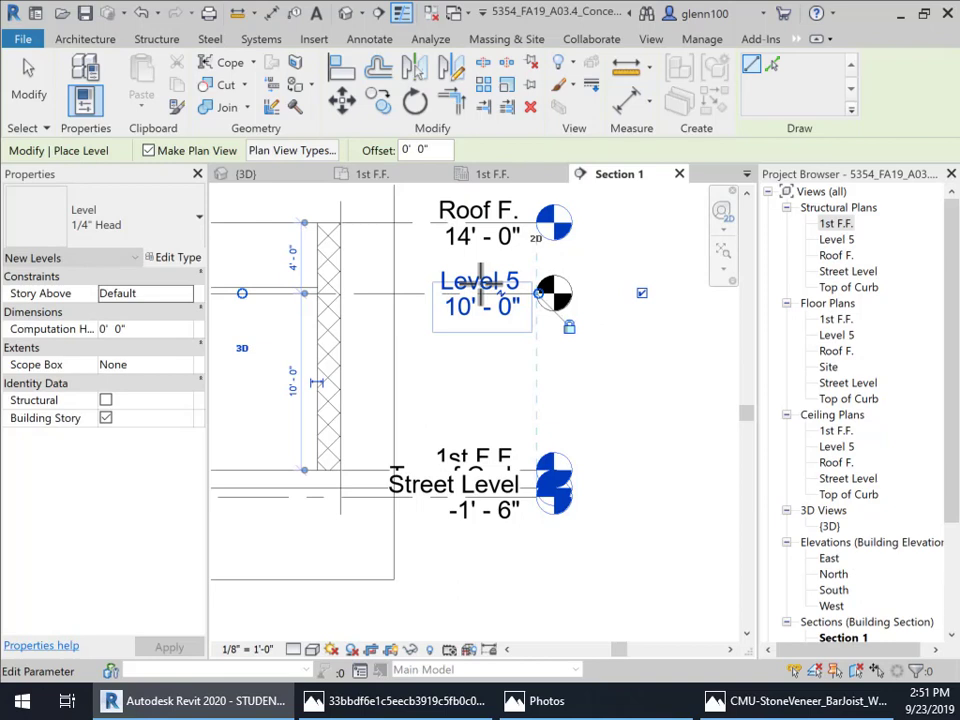
Step: Rename the new level to 'Fin. Ceiling' and rename its matching views
left_click(482, 280)
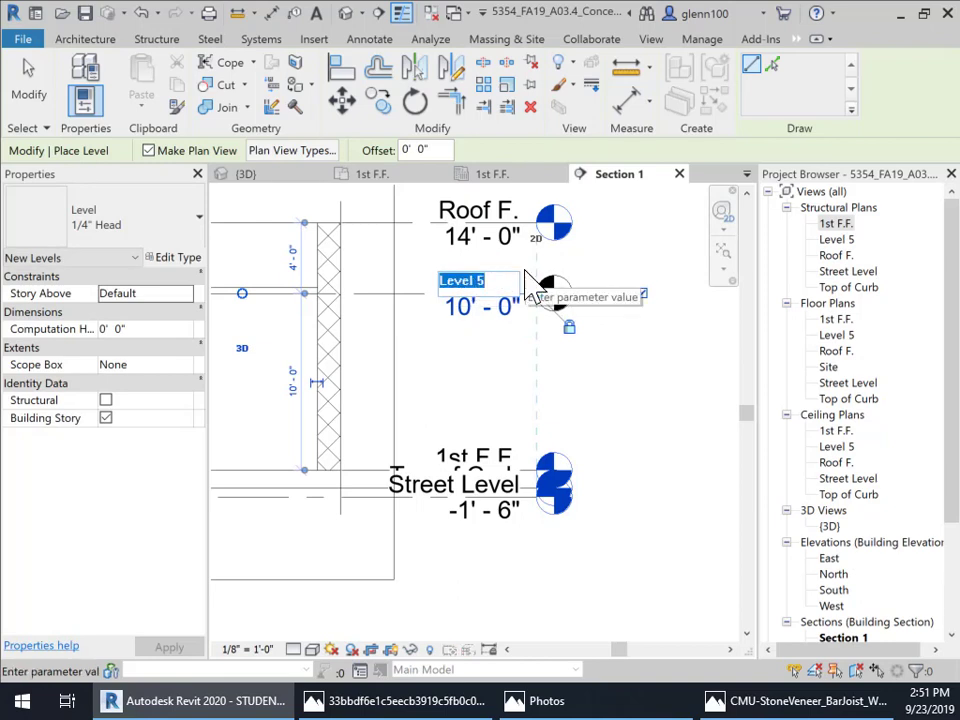
type("Fin. Ceil")
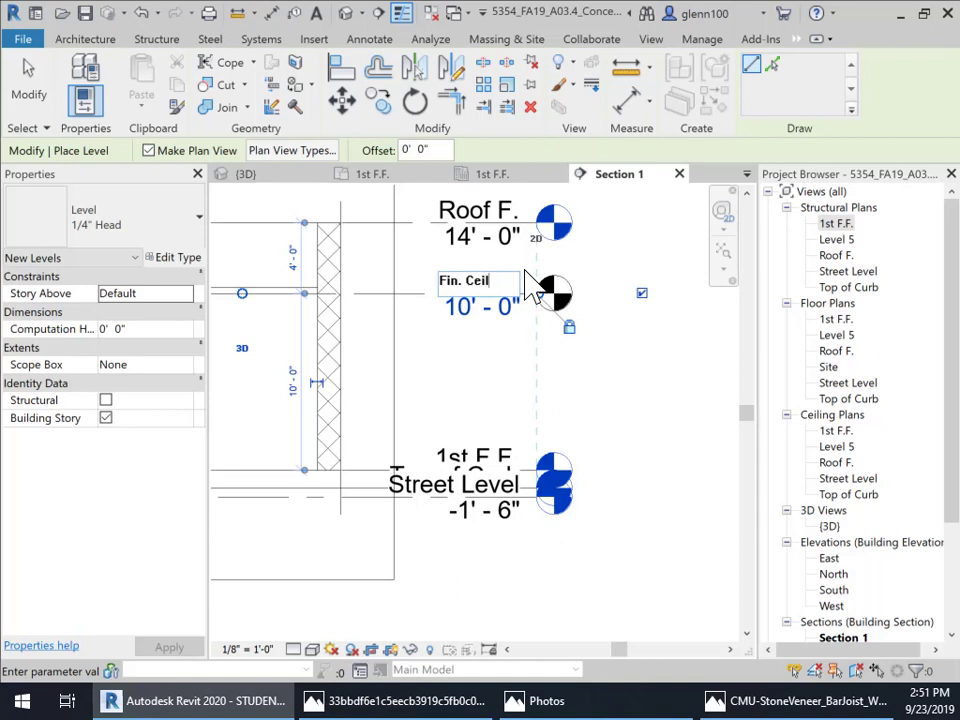
type("ing")
key("Return")
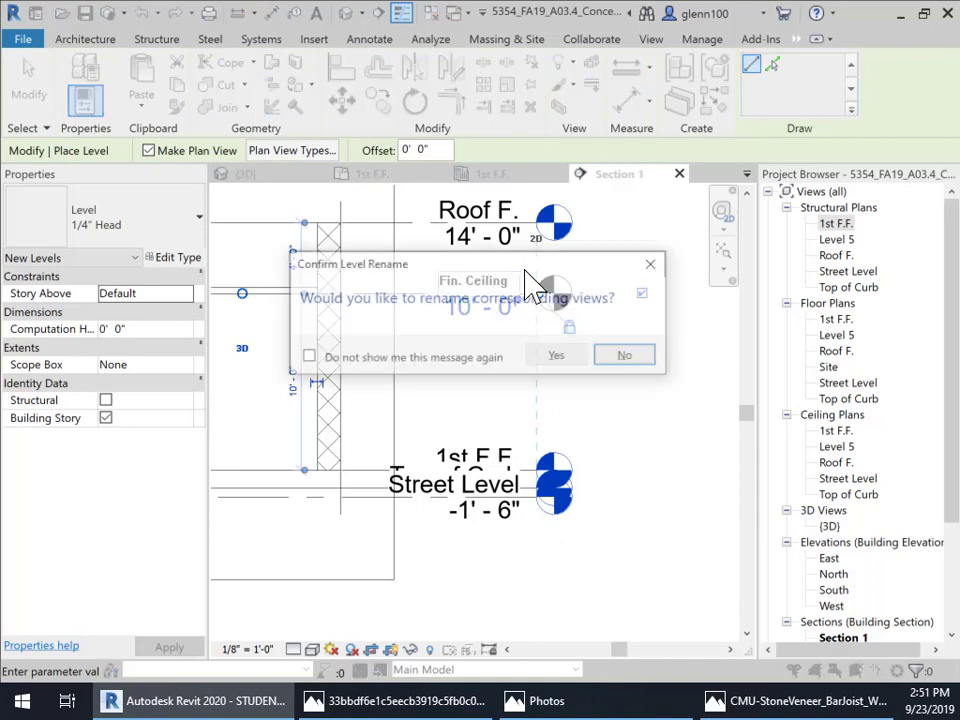
left_click(555, 356)
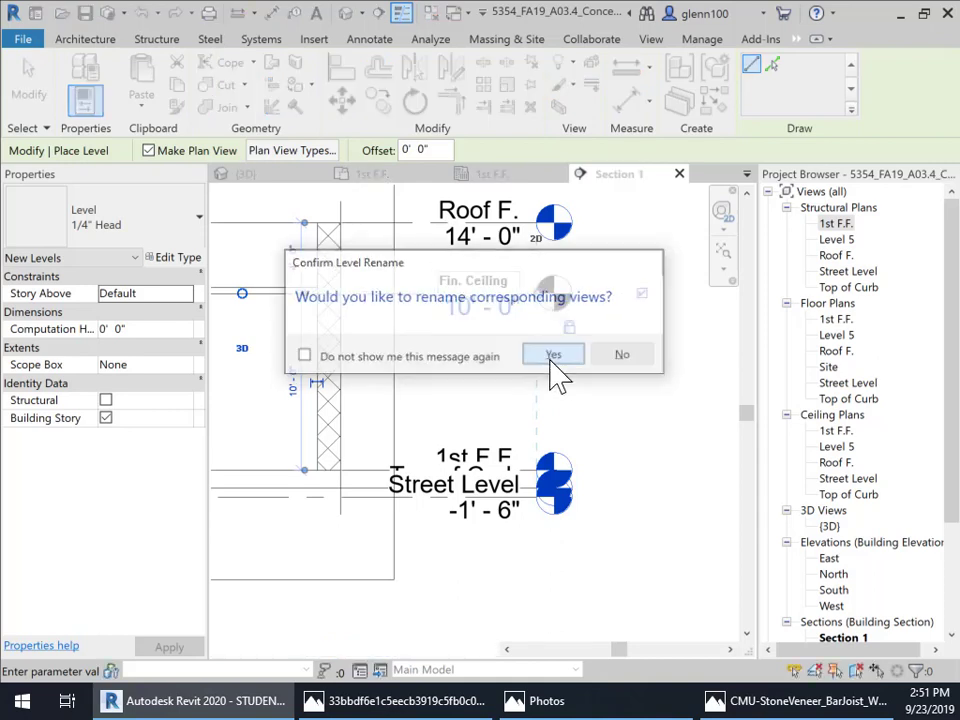
scroll(268, 328, "down", 1)
Step: End the Fin. Ceiling level line and check it between Street Level and Roof F
scroll(690, 370, "up", 3)
scroll(600, 340, "down", 4)
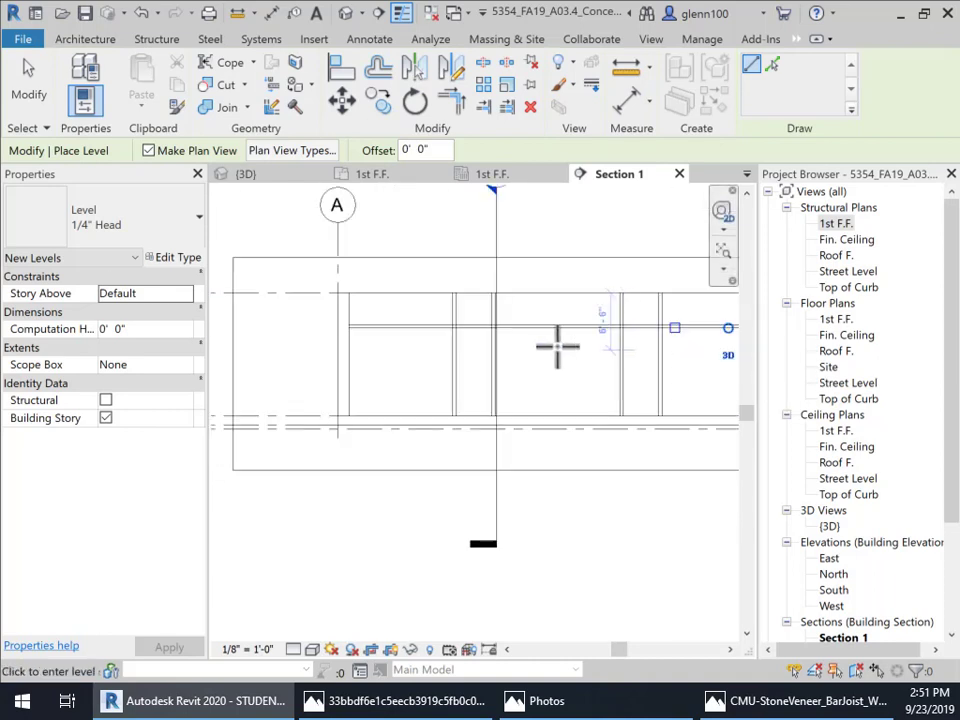
scroll(600, 337, "down", 2)
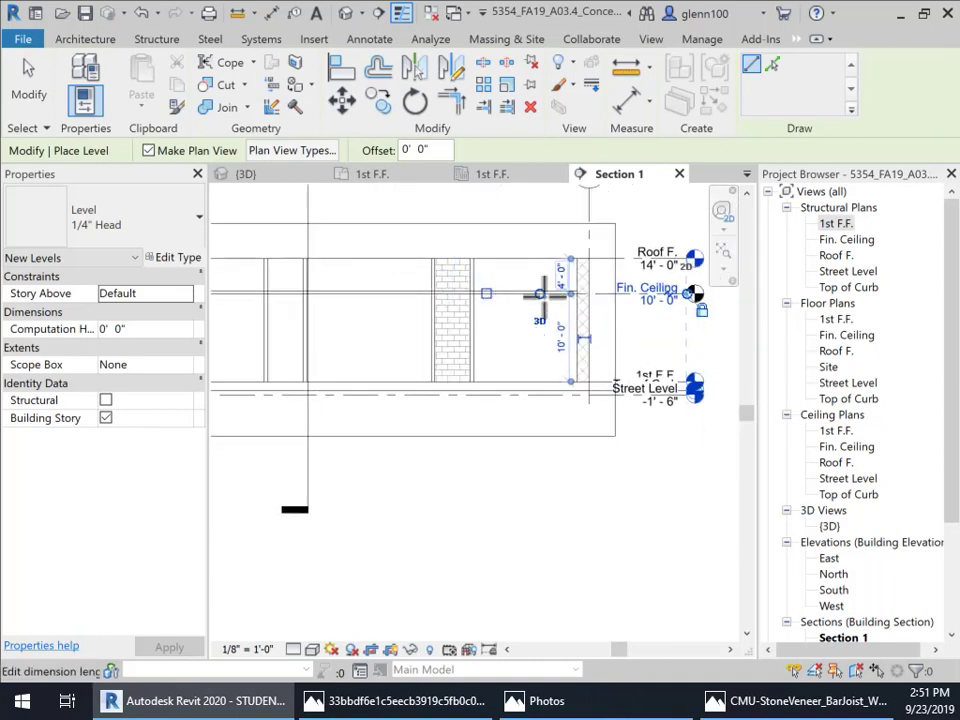
left_click(262, 292)
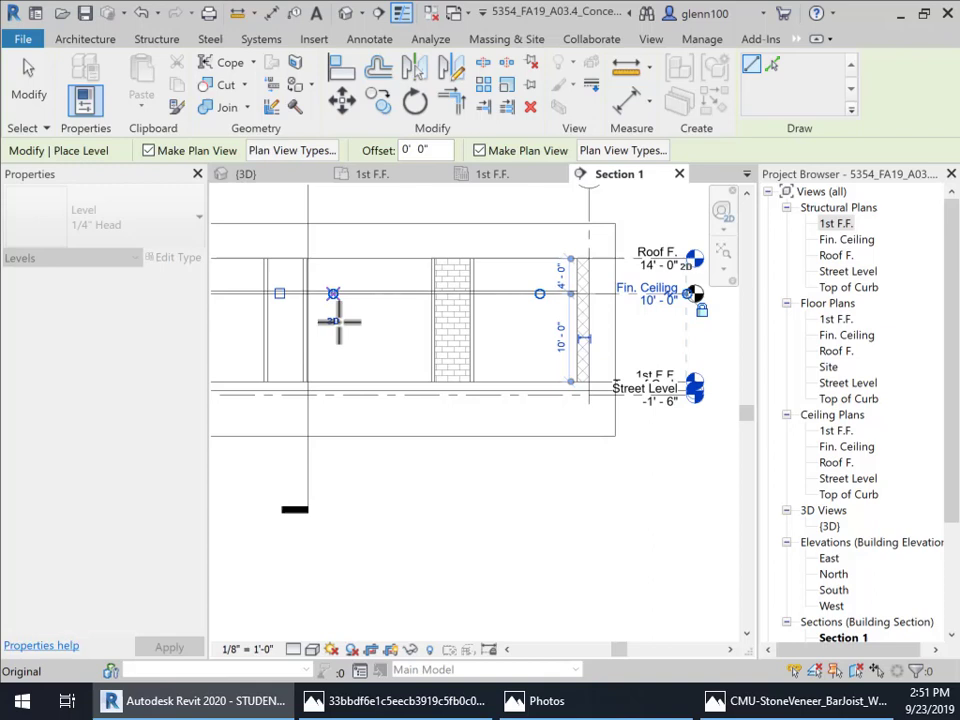
middle_click_drag(336, 317, 640, 400)
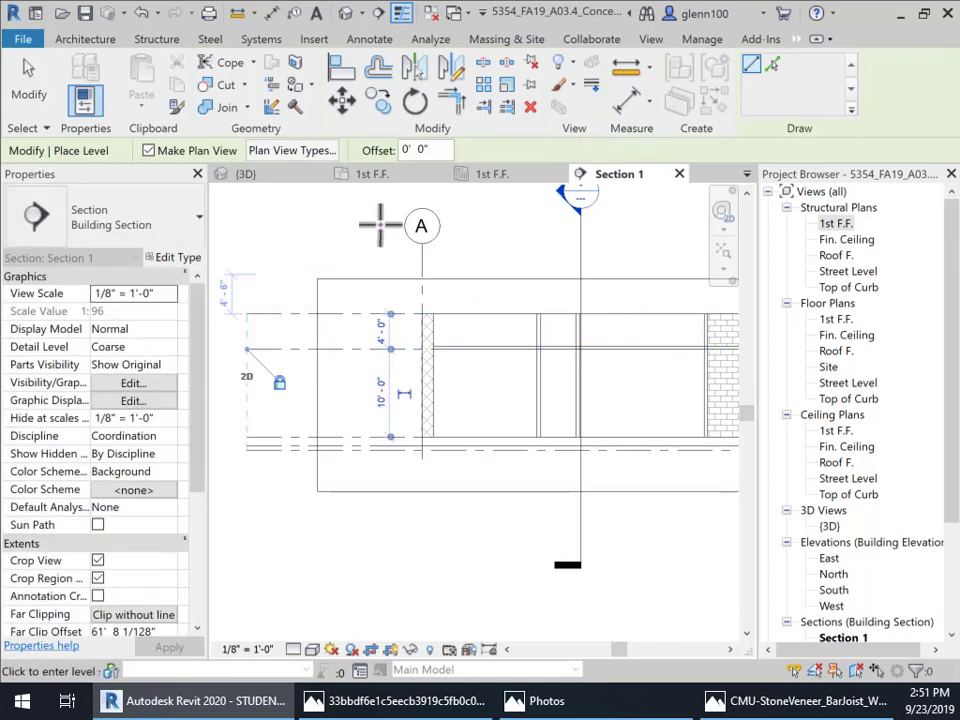
scroll(525, 386, "down", 2)
middle_click_drag(570, 377, 307, 392)
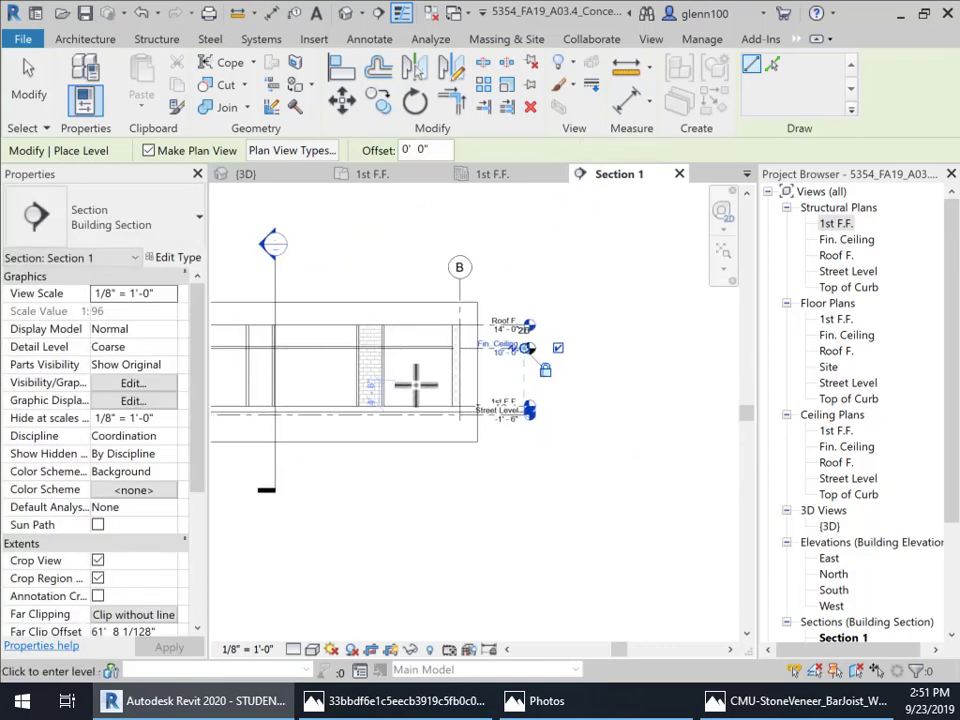
scroll(393, 385, "up", 2)
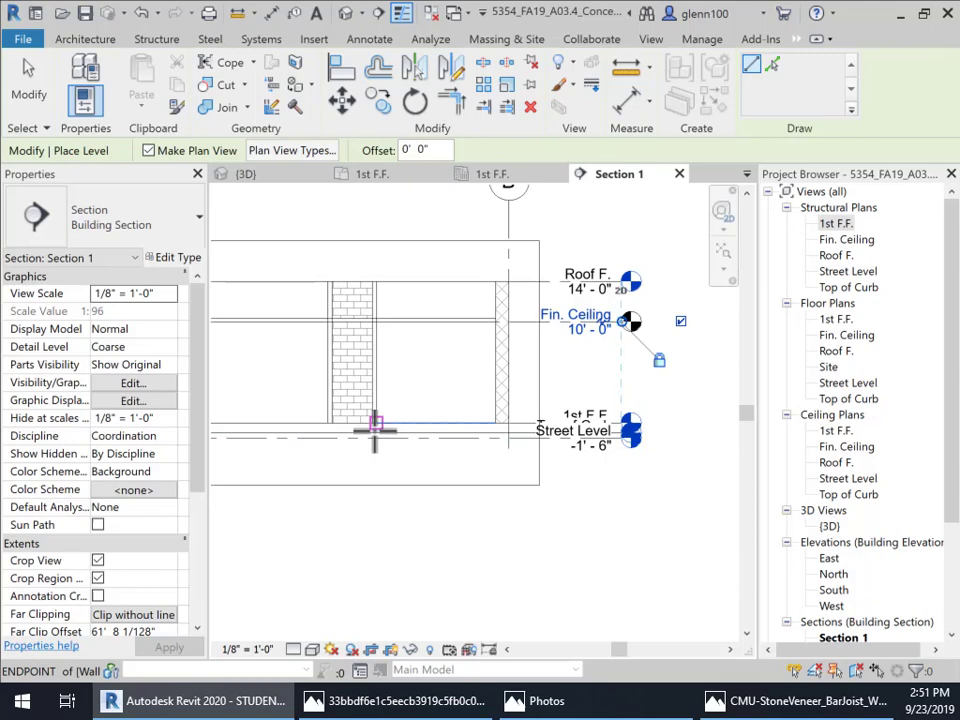
Step: Exit the Level tool and select every Interior 4 7/8" Partition wall in the project
key("Escape")
key("Escape")
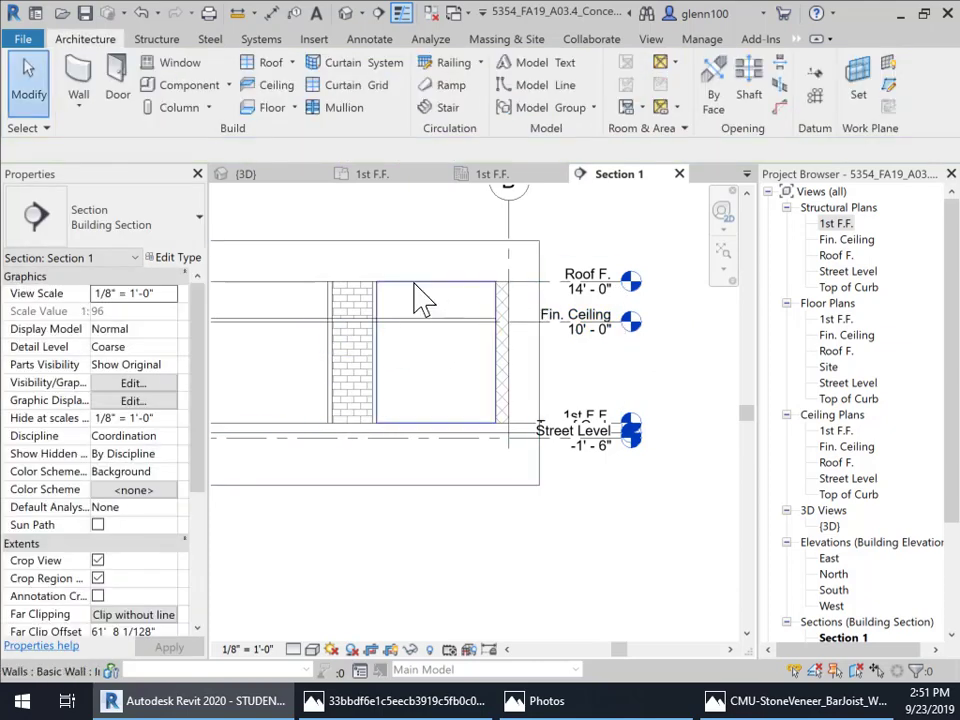
middle_click_drag(381, 326, 477, 318)
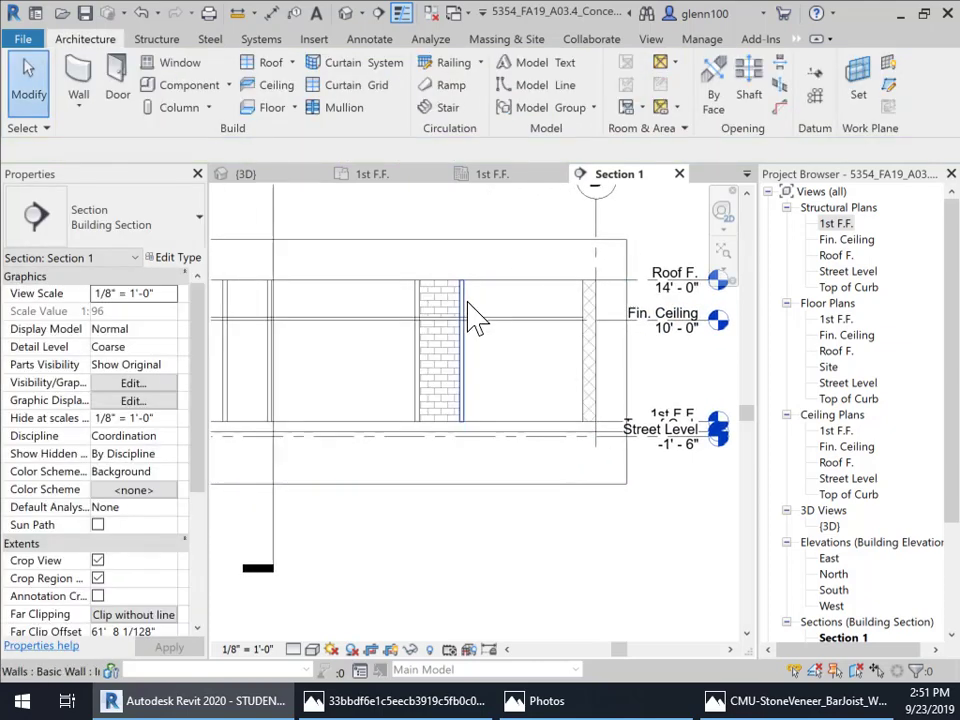
left_click(465, 302)
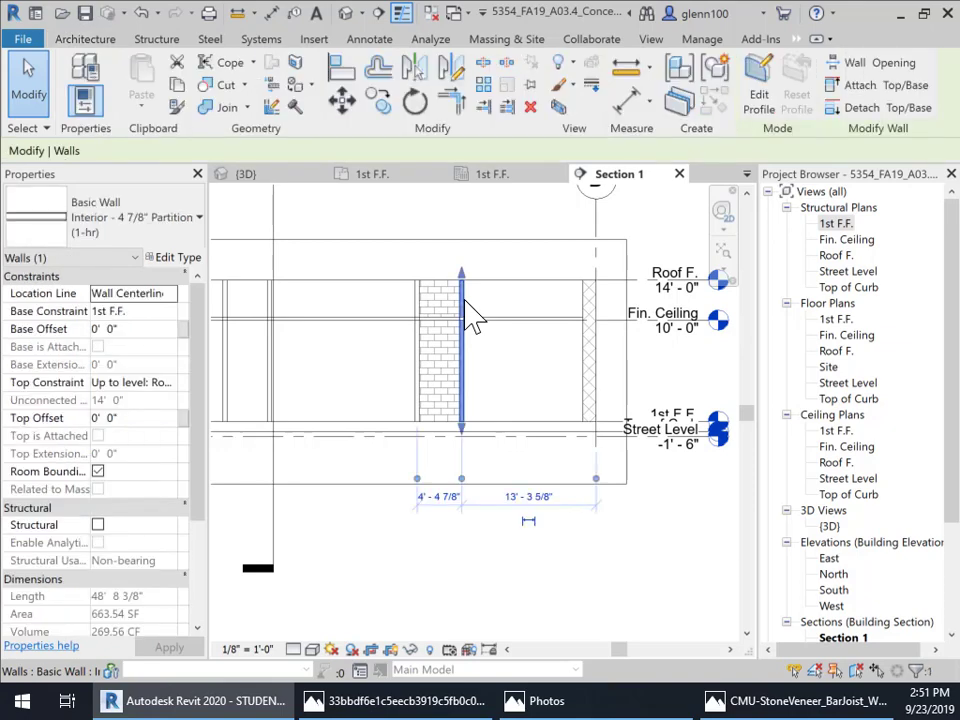
right_click(481, 300)
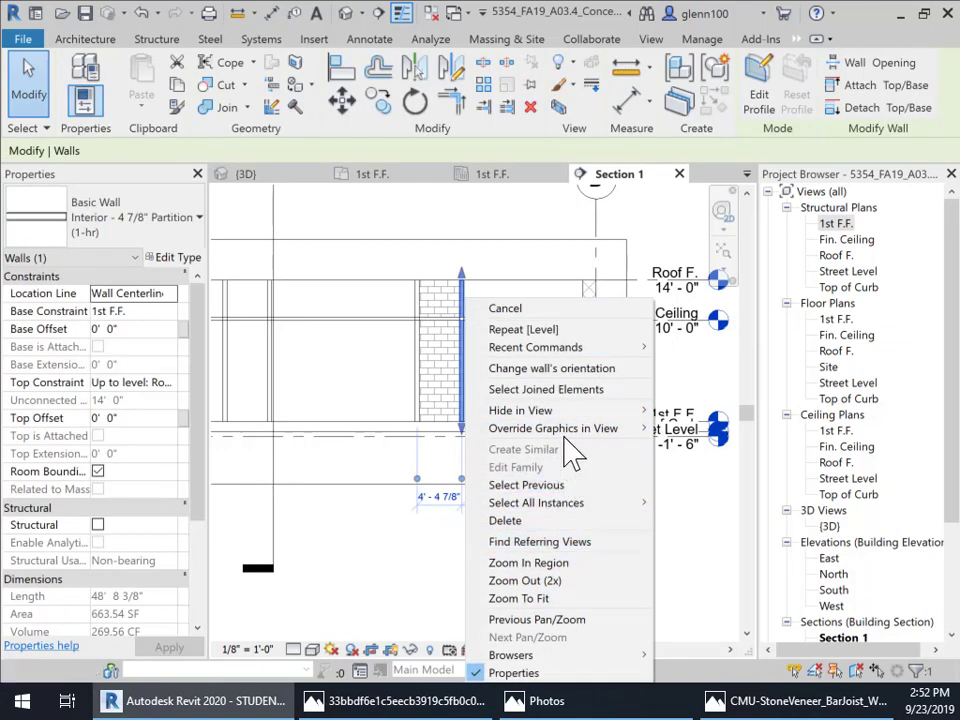
mouse_move(561, 512)
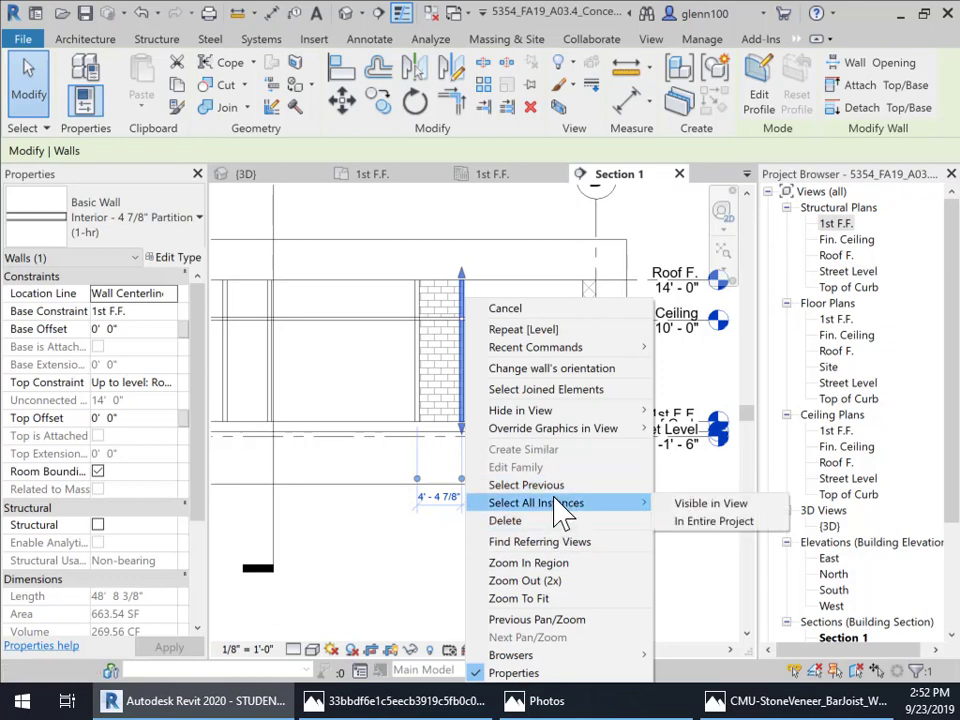
left_click(716, 522)
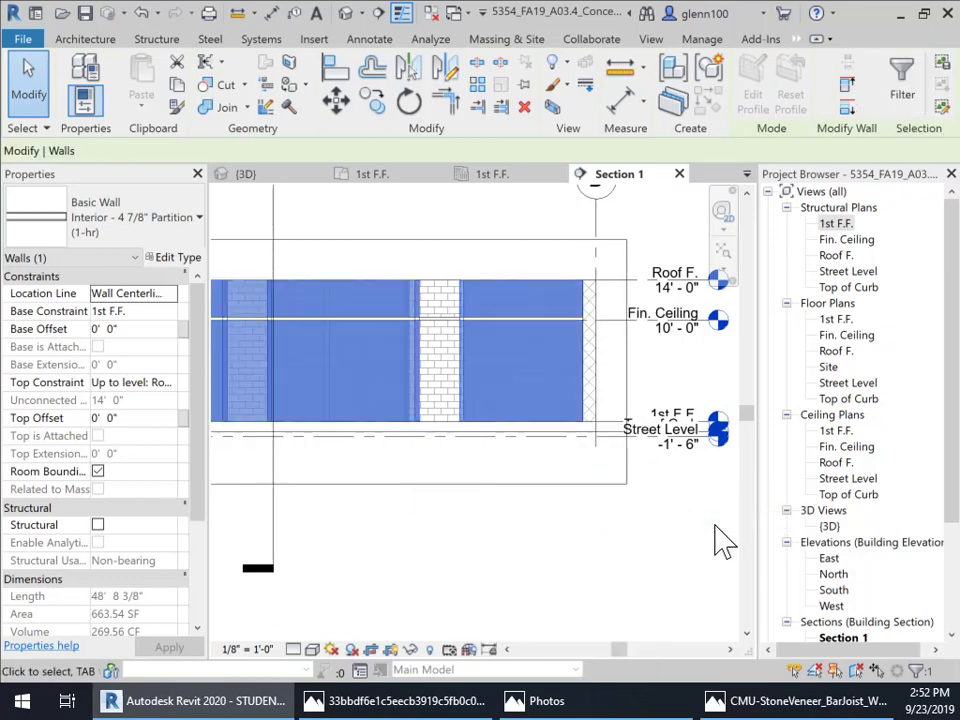
scroll(391, 420, "down", 1)
scroll(391, 420, "down", 1)
middle_click_drag(400, 420, 594, 441)
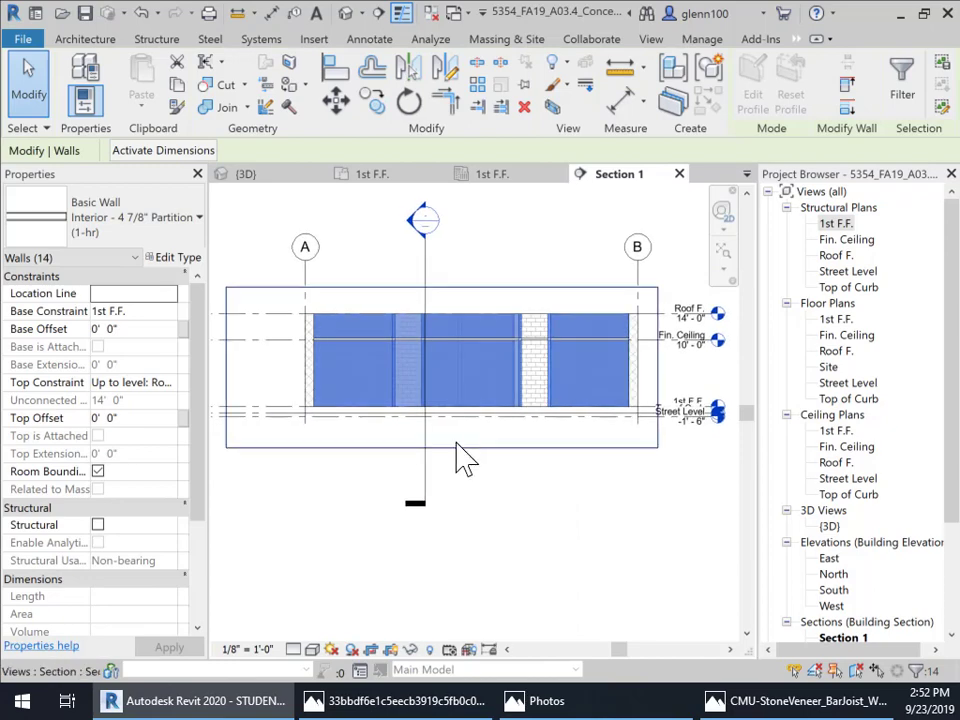
Step: Change the 14 partition walls' Top Constraint from Roof F. to 'Up to level: Fin. Ceiling' and apply
left_click(171, 384)
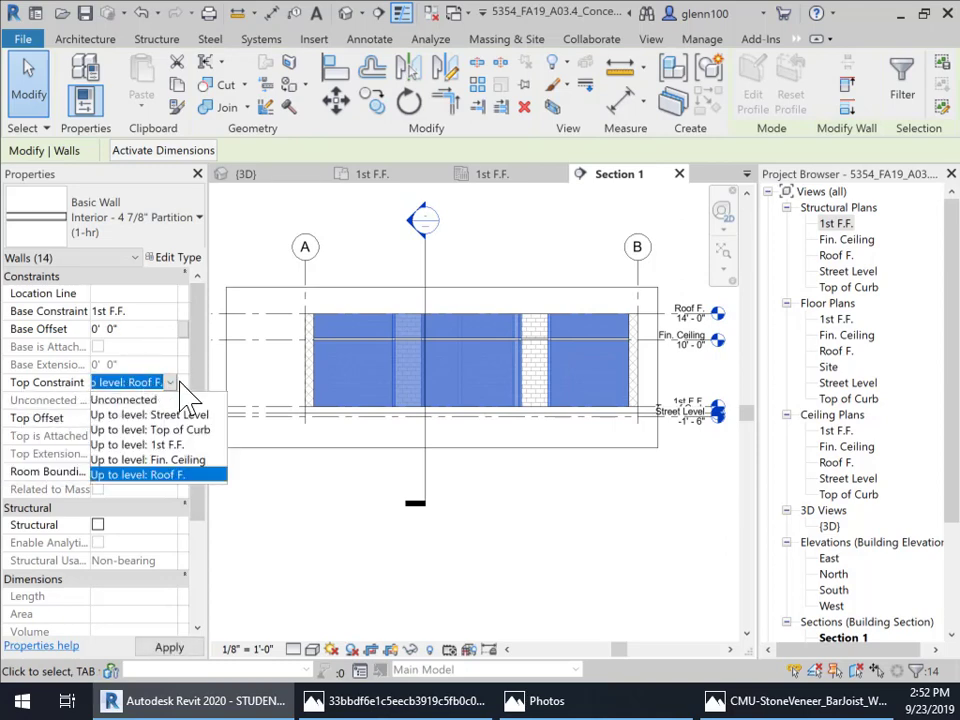
left_click(171, 386)
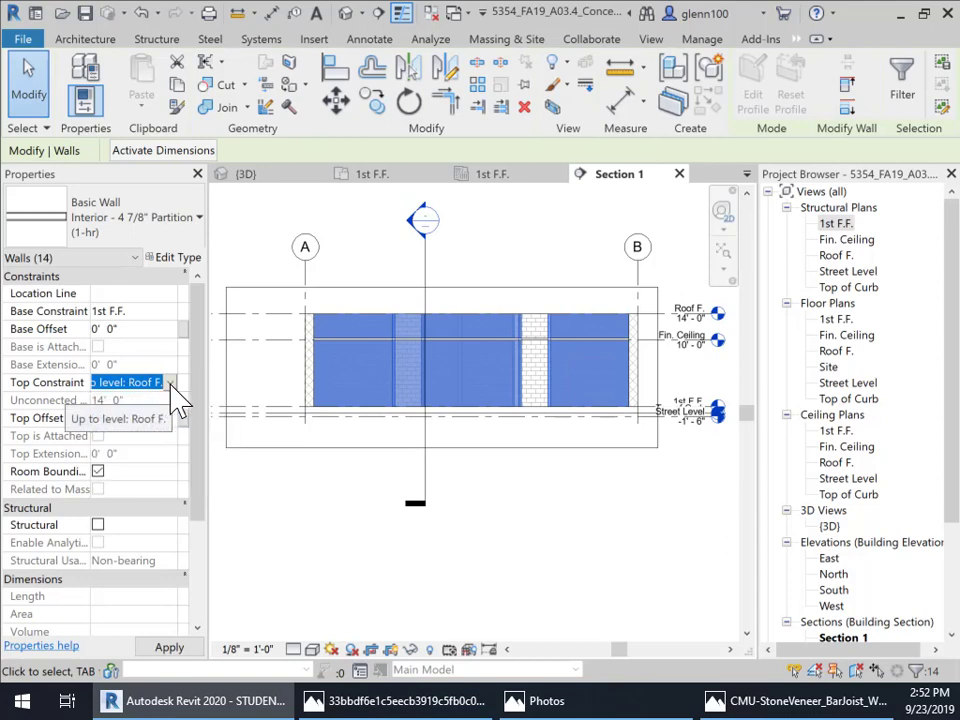
left_click(171, 384)
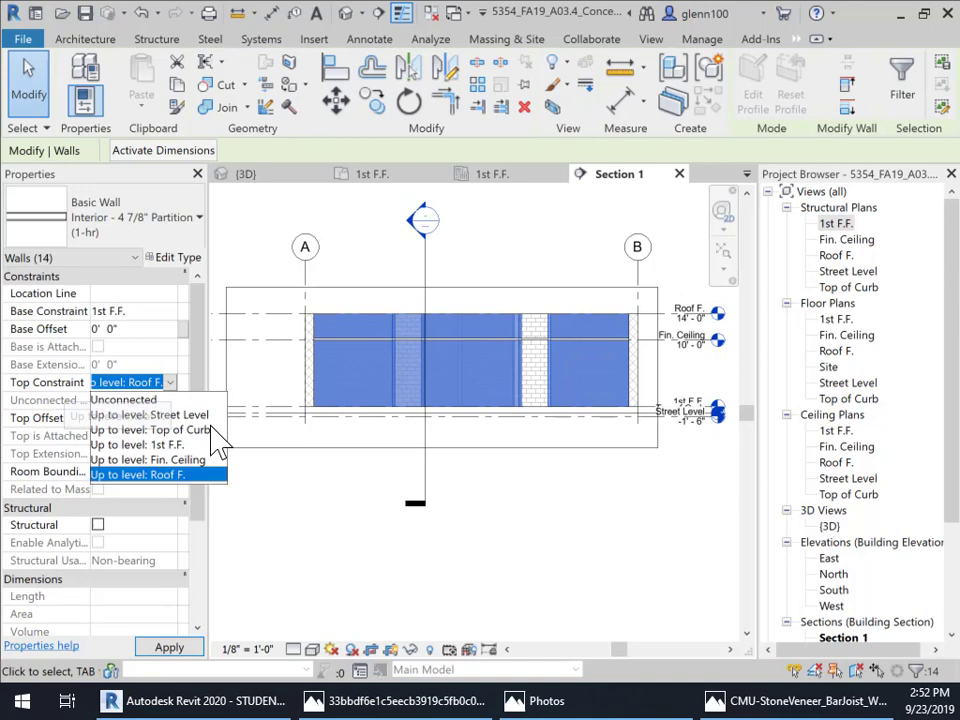
left_click(185, 460)
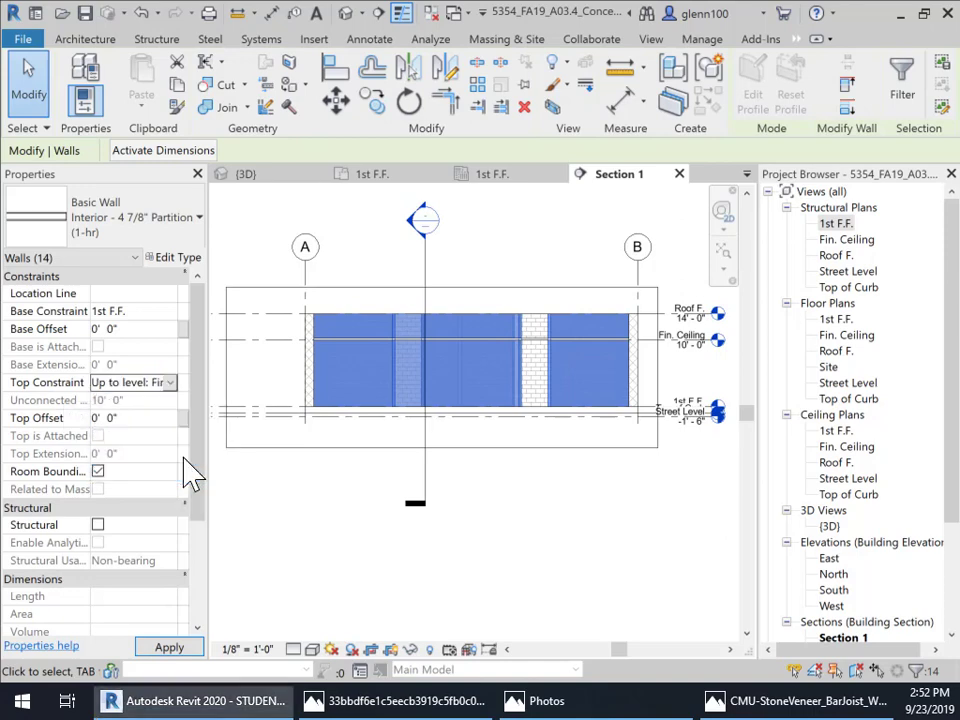
left_click(172, 648)
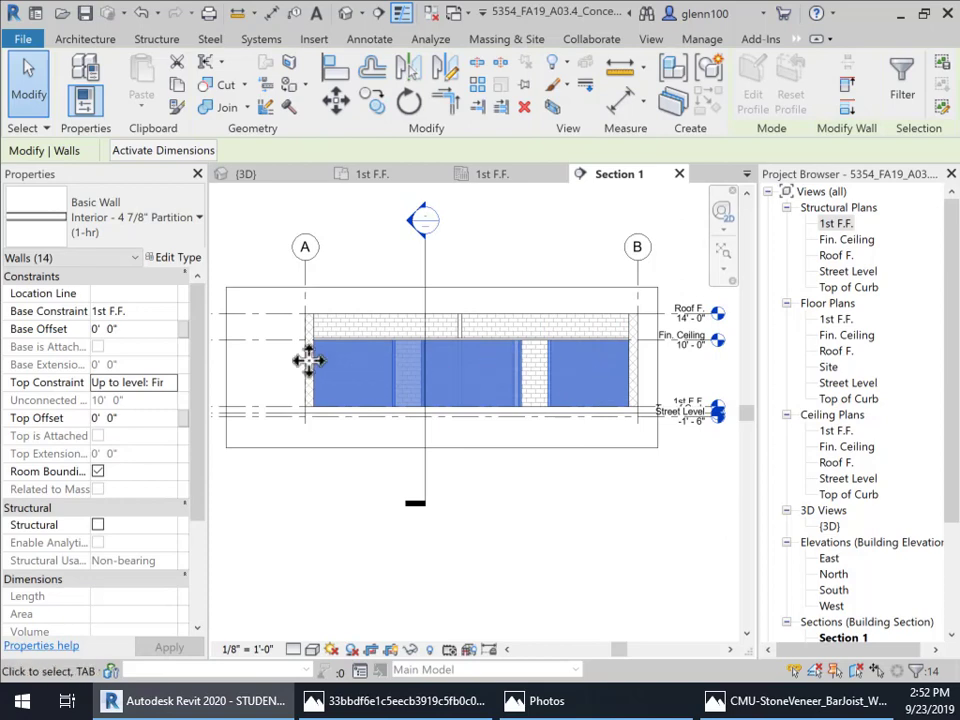
scroll(495, 285, "up", 3)
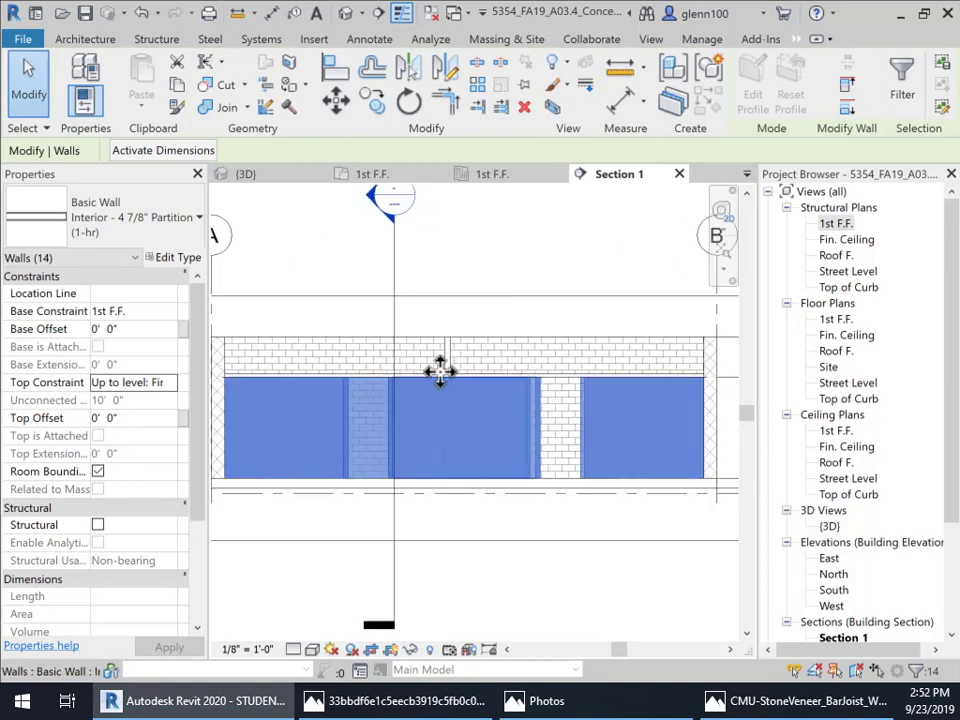
Step: Set the 6" Plumbing Wall's Top Constraint to 'Up to level: Fin. Ceiling'
left_click(452, 368)
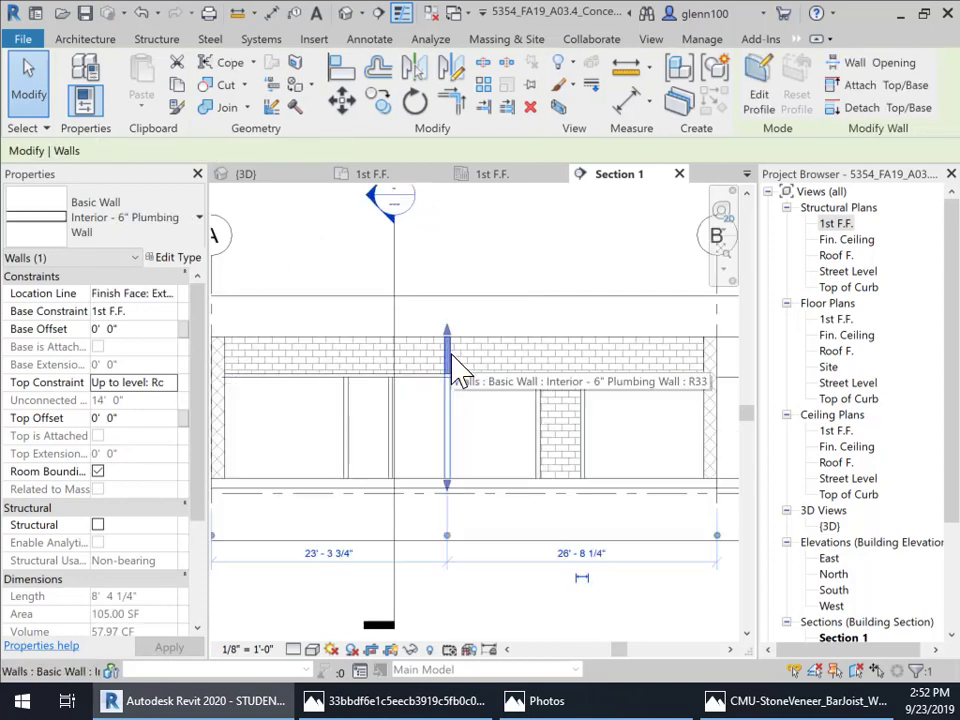
left_click_drag(452, 368, 452, 345)
left_click(157, 383)
left_click(170, 384)
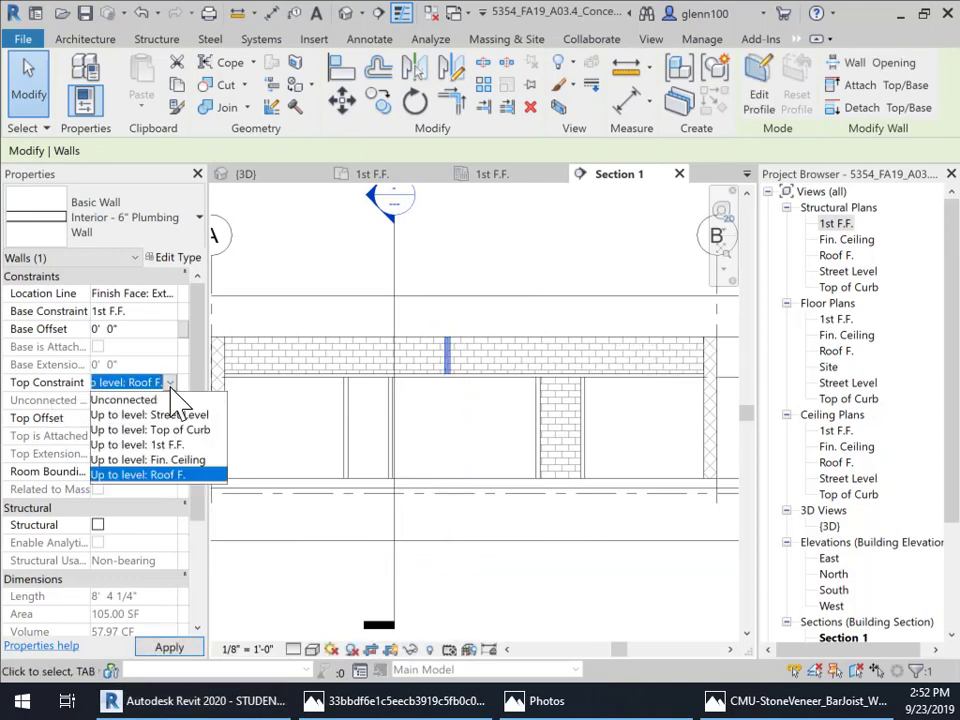
left_click(193, 476)
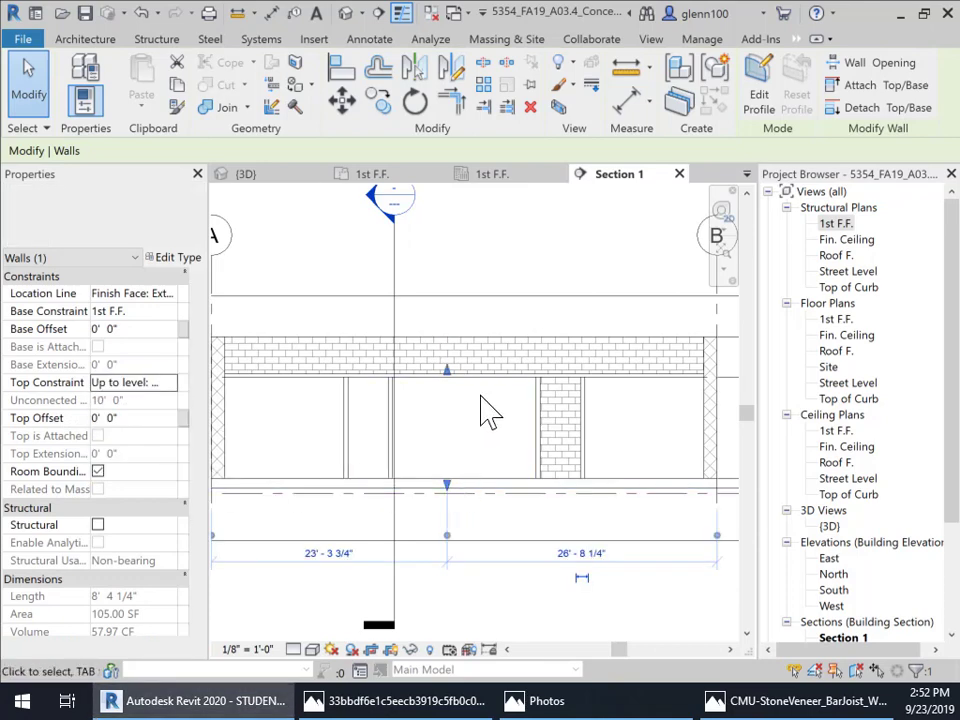
left_click(486, 296)
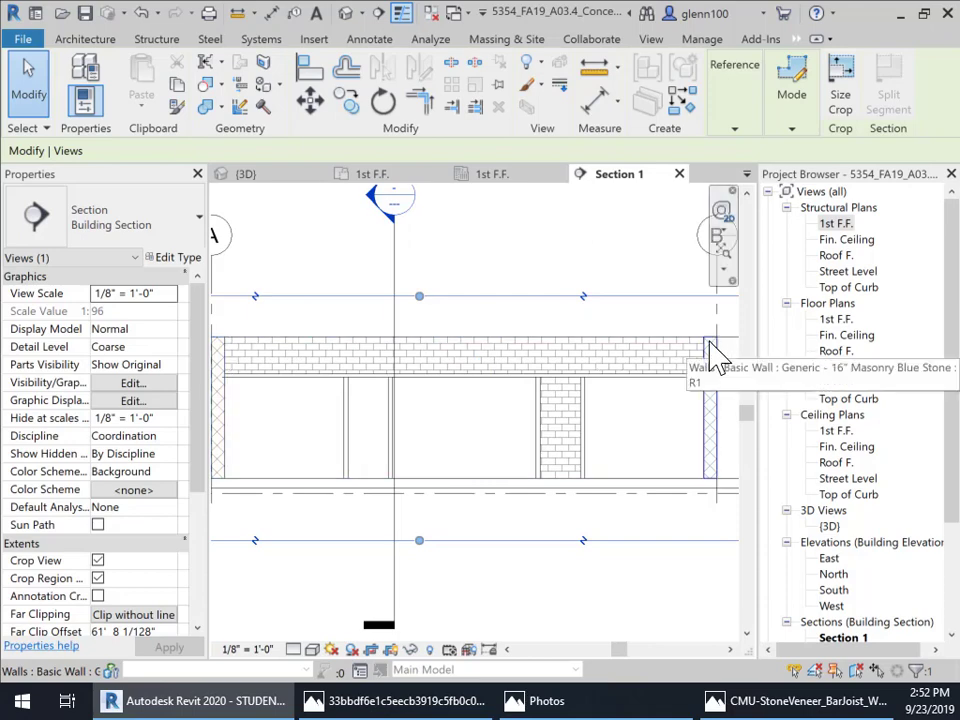
Step: Pan Section 1 to review grids A and B and the level heads
middle_click_drag(354, 371, 507, 358)
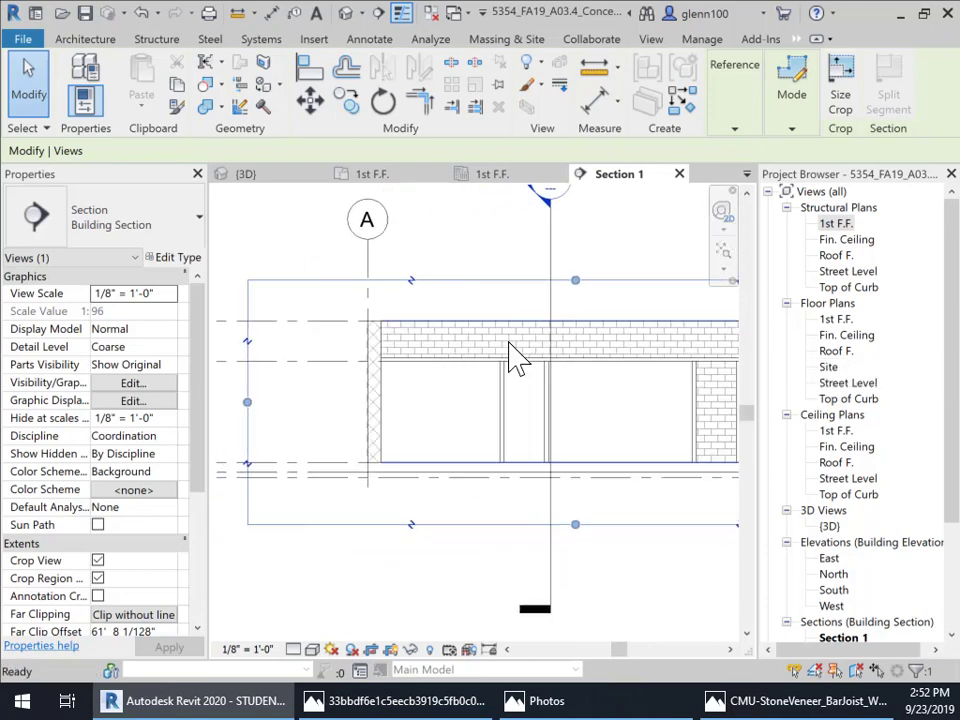
scroll(507, 358, "down", 1)
middle_click_drag(690, 375, 365, 443)
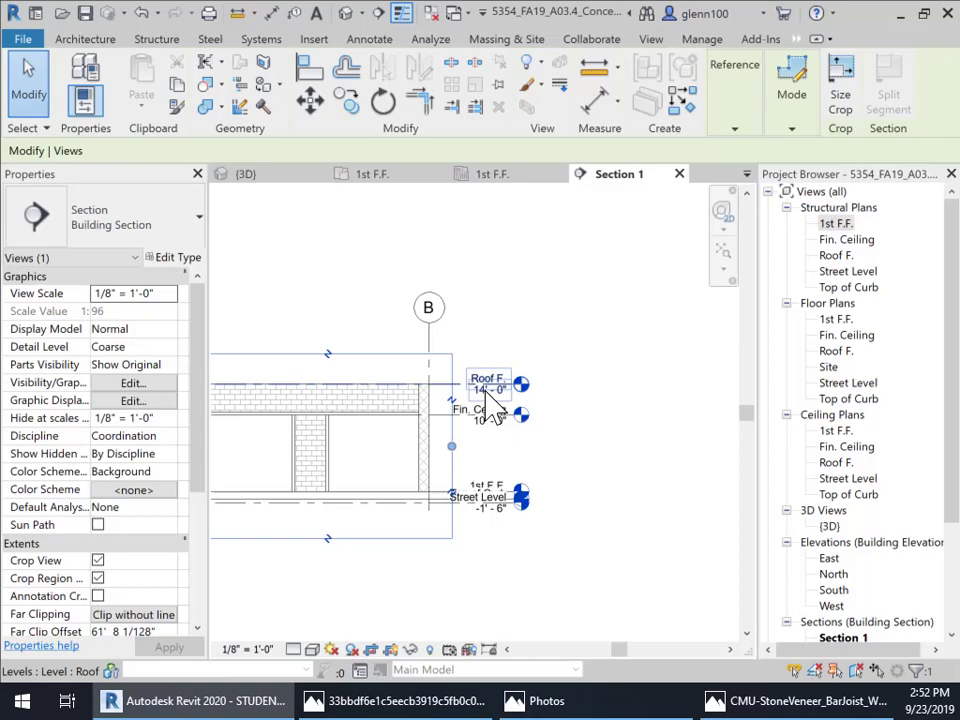